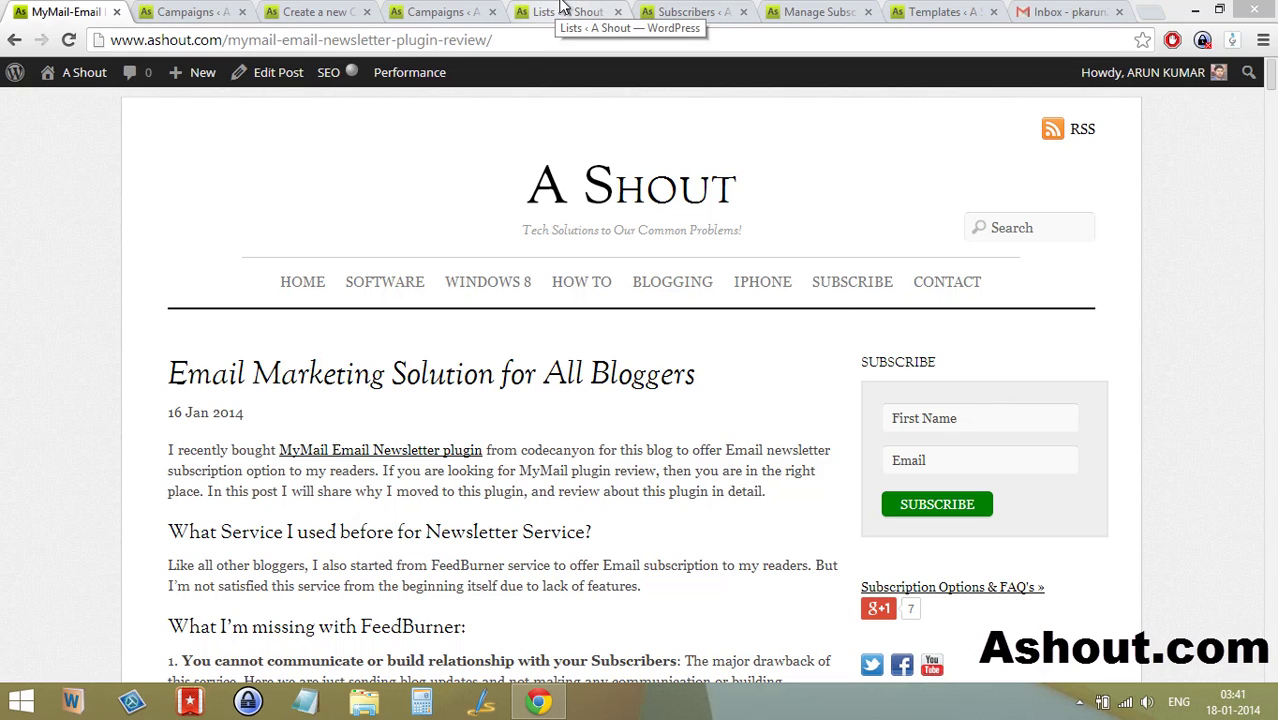
- Add a ½ Floating Image left module to the template on the new campaign page
{"action": "left_click", "coordinate": [173, 12]}
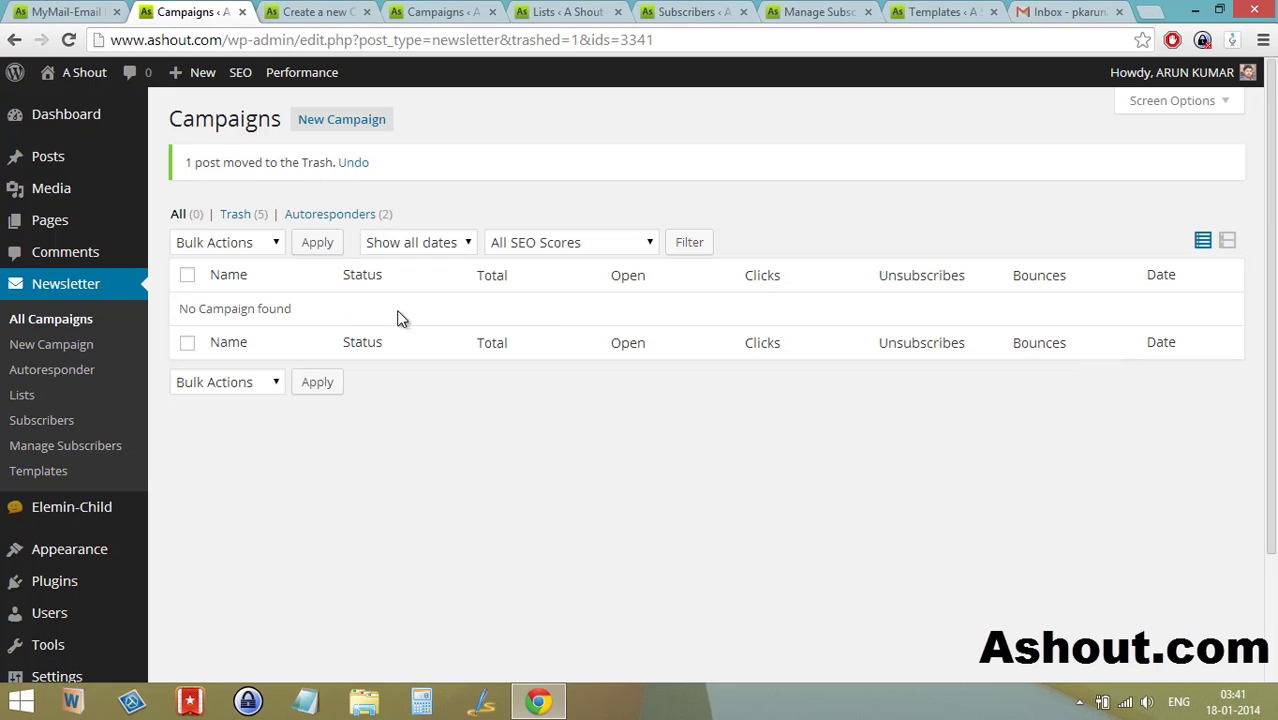
{"action": "left_click", "coordinate": [300, 12]}
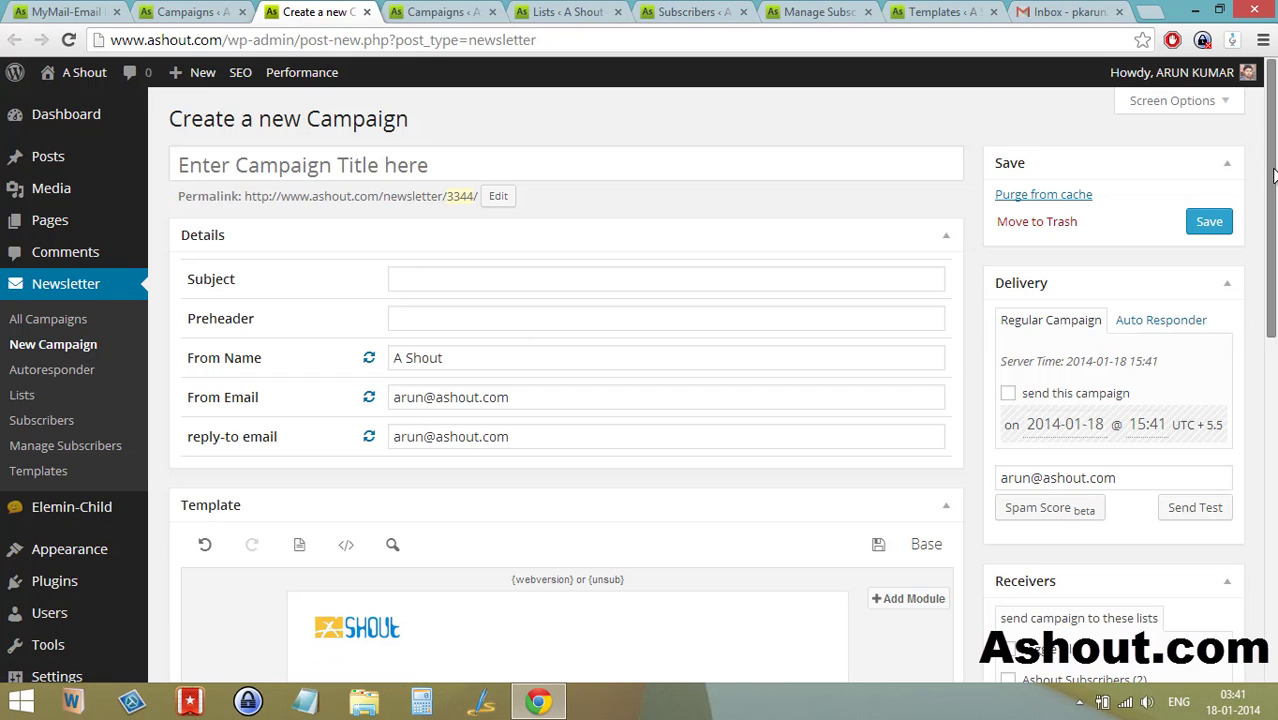
{"action": "mouse_move", "coordinate": [1272, 175]}
{"action": "left_mouse_down"}
{"action": "mouse_move", "coordinate": [1272, 432]}
{"action": "mouse_move", "coordinate": [1272, 207]}
{"action": "mouse_move", "coordinate": [1272, 244]}
{"action": "left_mouse_up"}
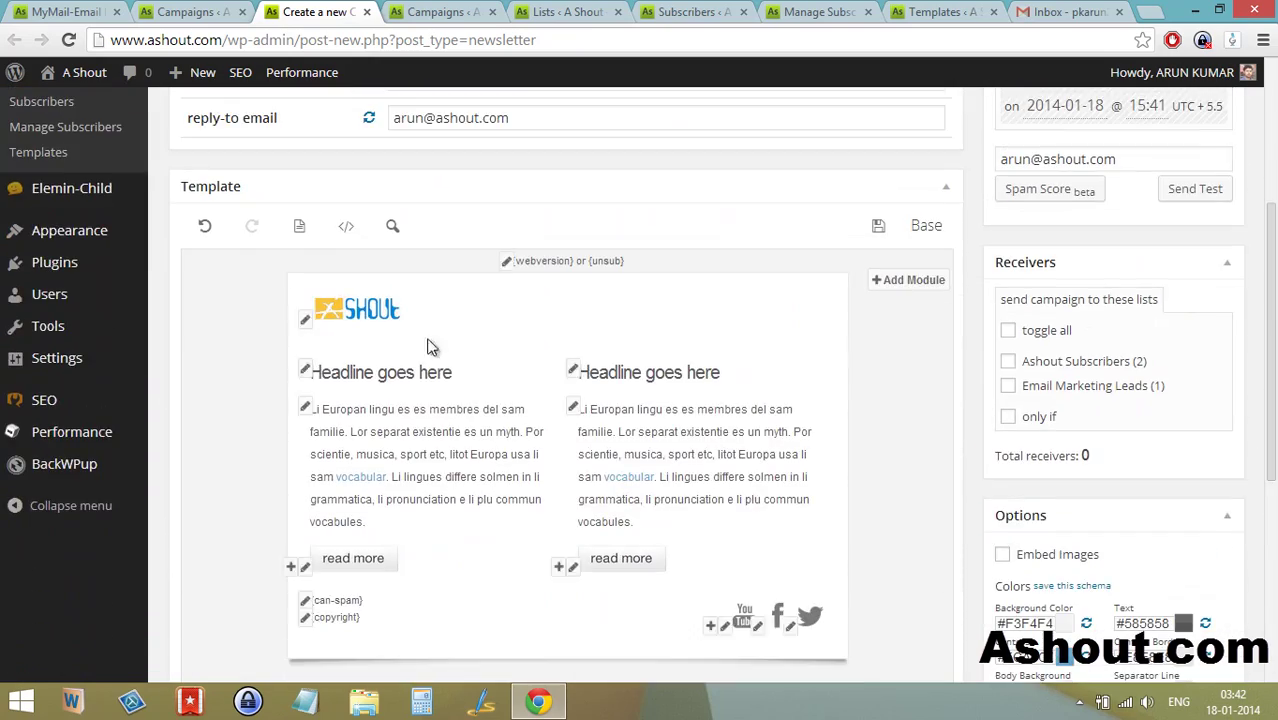
{"action": "scroll", "coordinate": [652, 353], "scroll_direction": "down", "scroll_amount": 1}
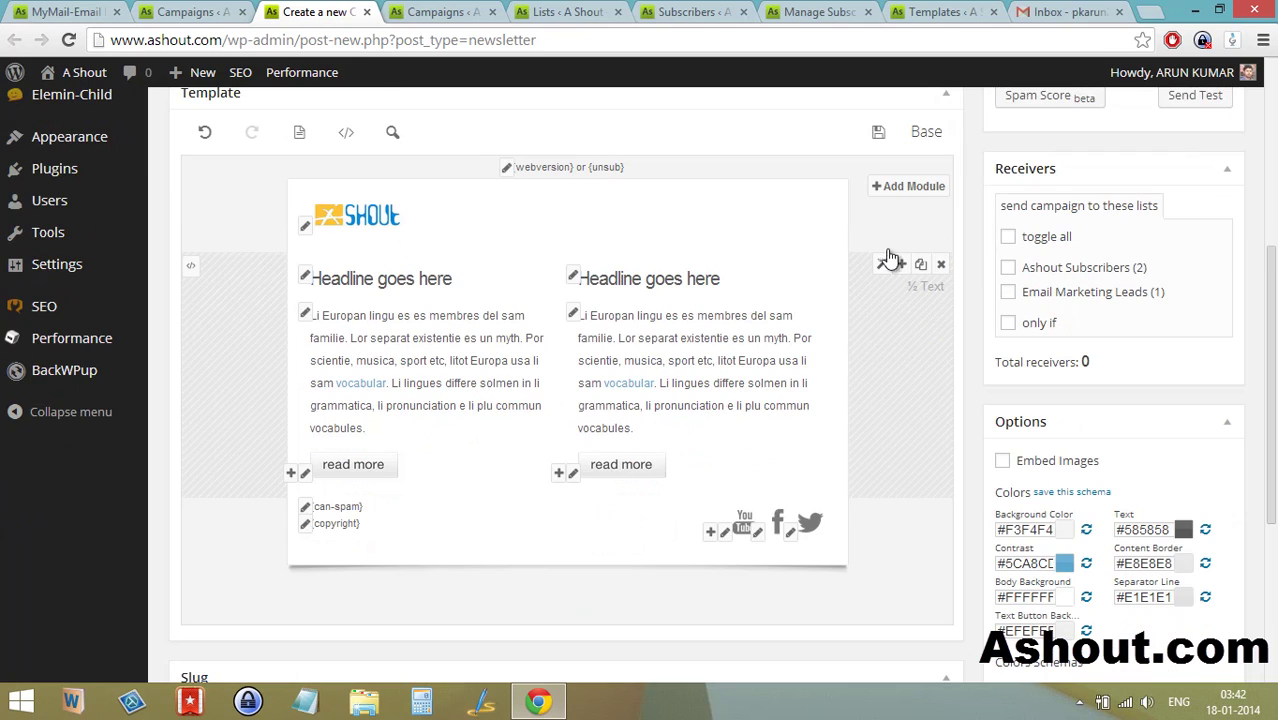
{"action": "left_click", "coordinate": [886, 184]}
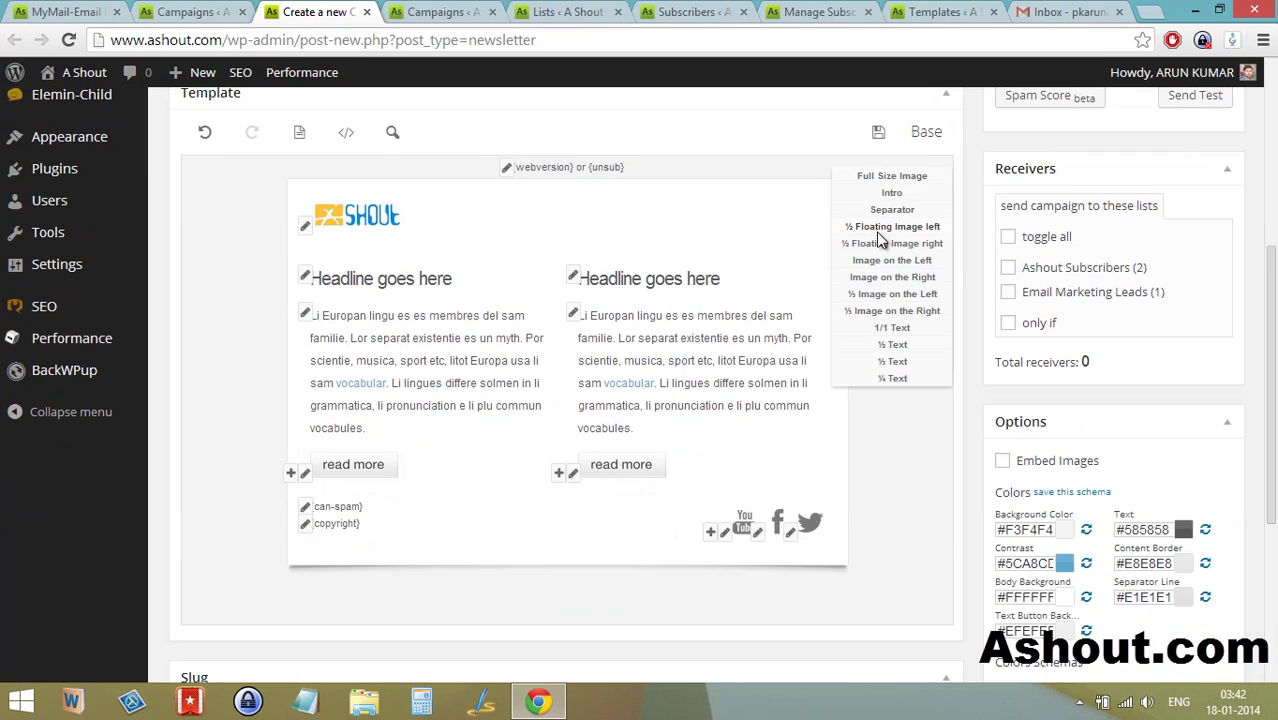
{"action": "left_click", "coordinate": [880, 241]}
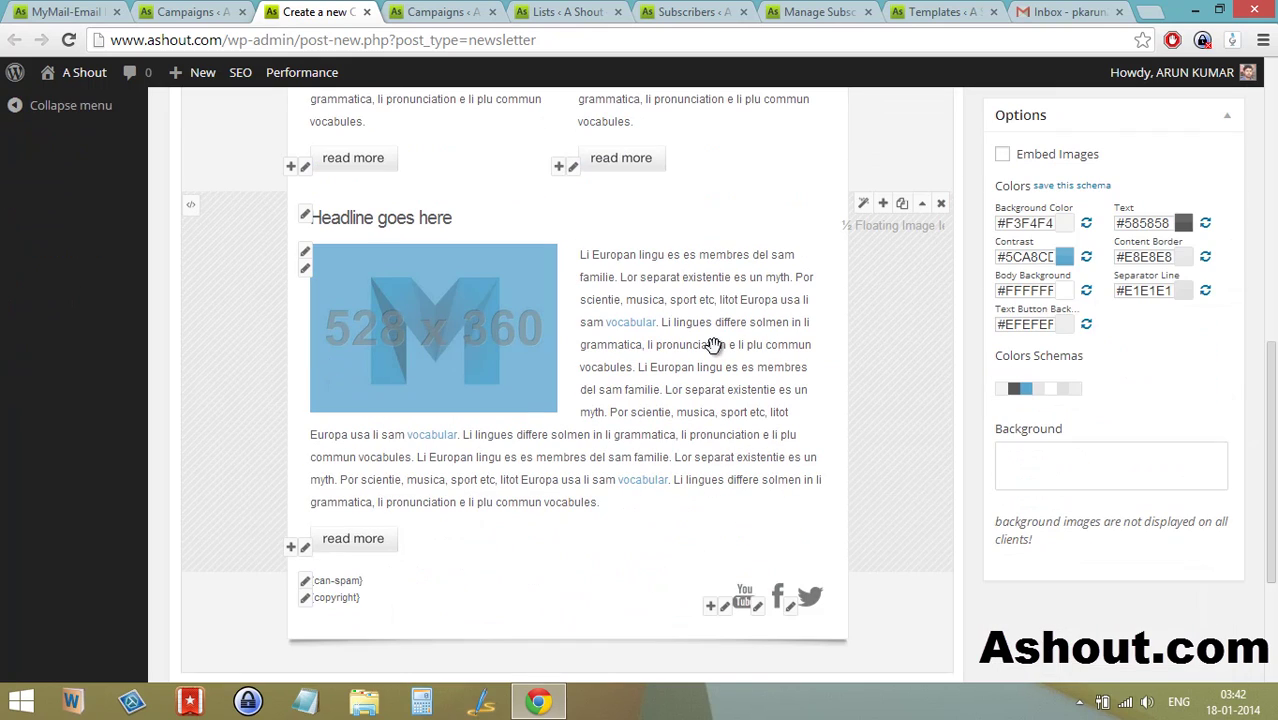
{"action": "scroll", "coordinate": [855, 225], "scroll_direction": "down", "scroll_amount": 1}
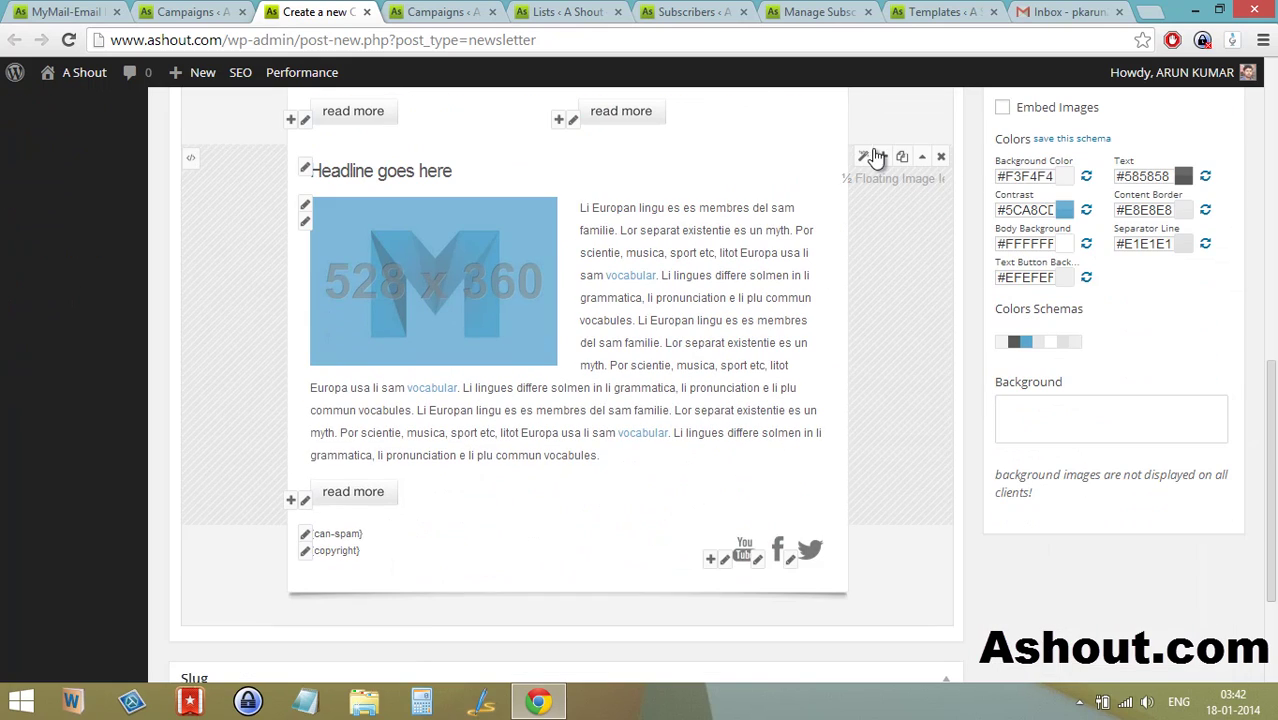
- Fill the floating image module with the excerpt of the static post "Email Marketing Solution for All Bloggers"
{"action": "left_click", "coordinate": [867, 159]}
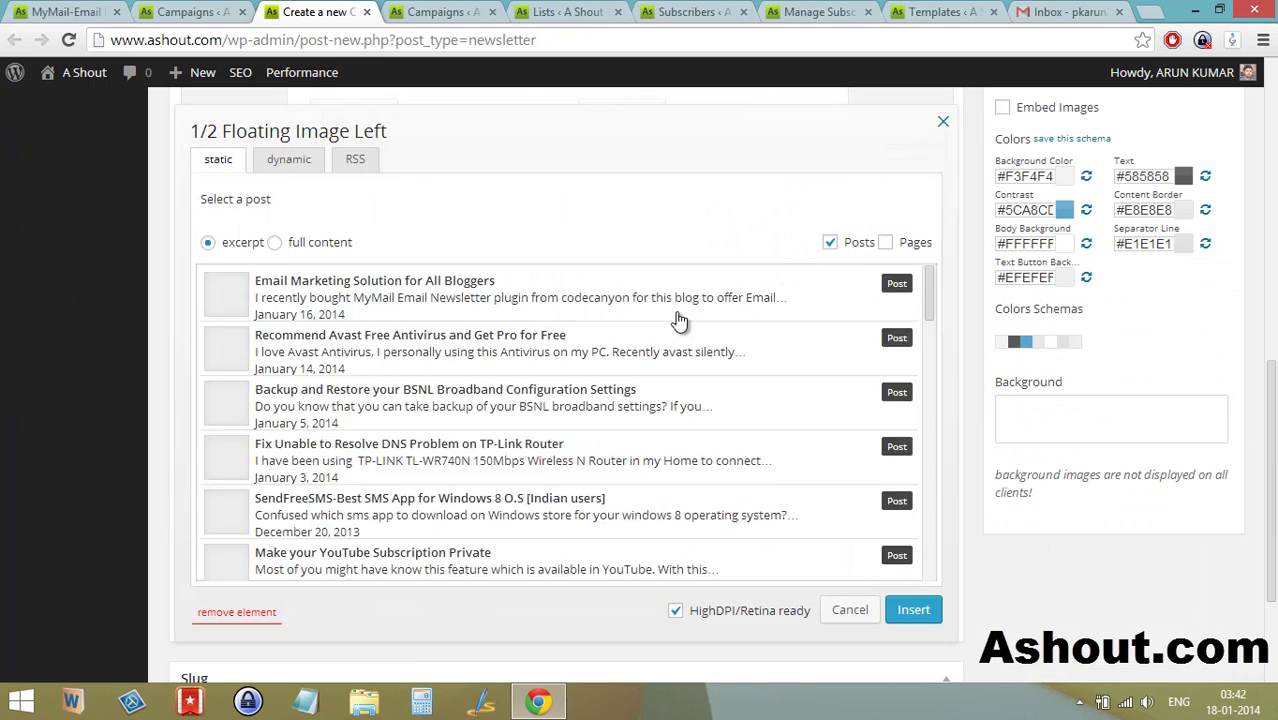
{"action": "left_click", "coordinate": [688, 295]}
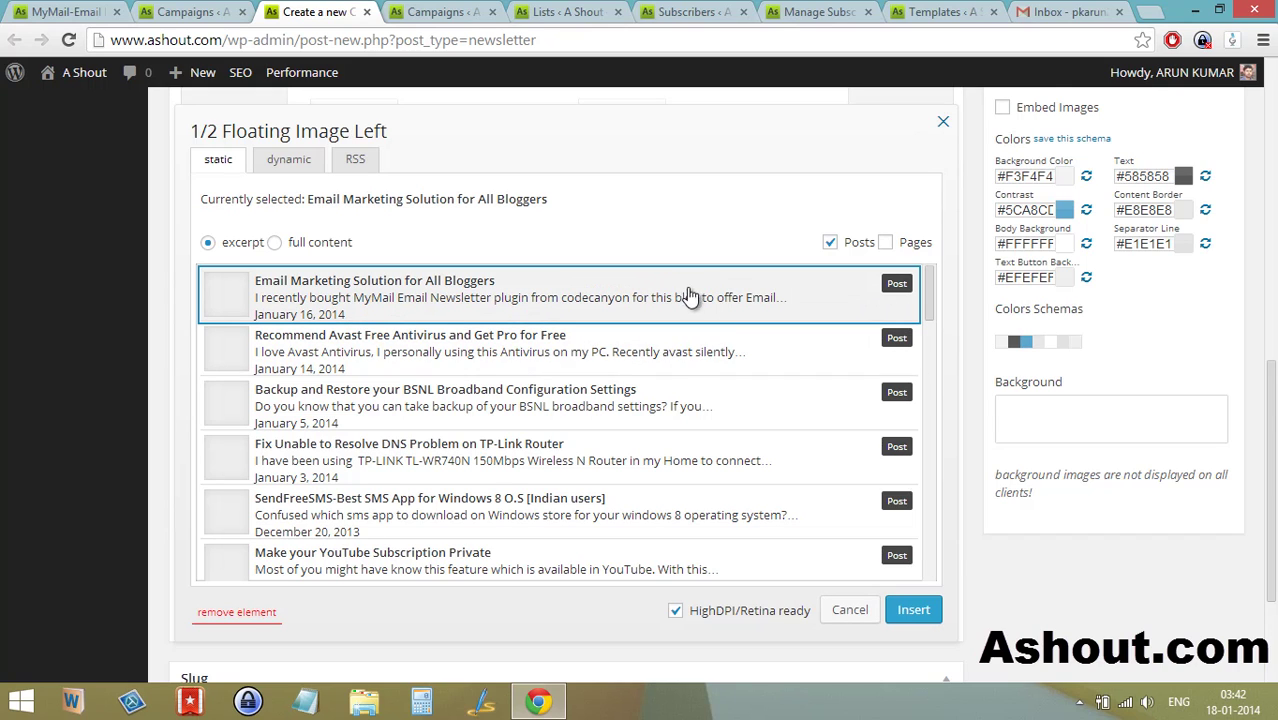
{"action": "left_click", "coordinate": [912, 612]}
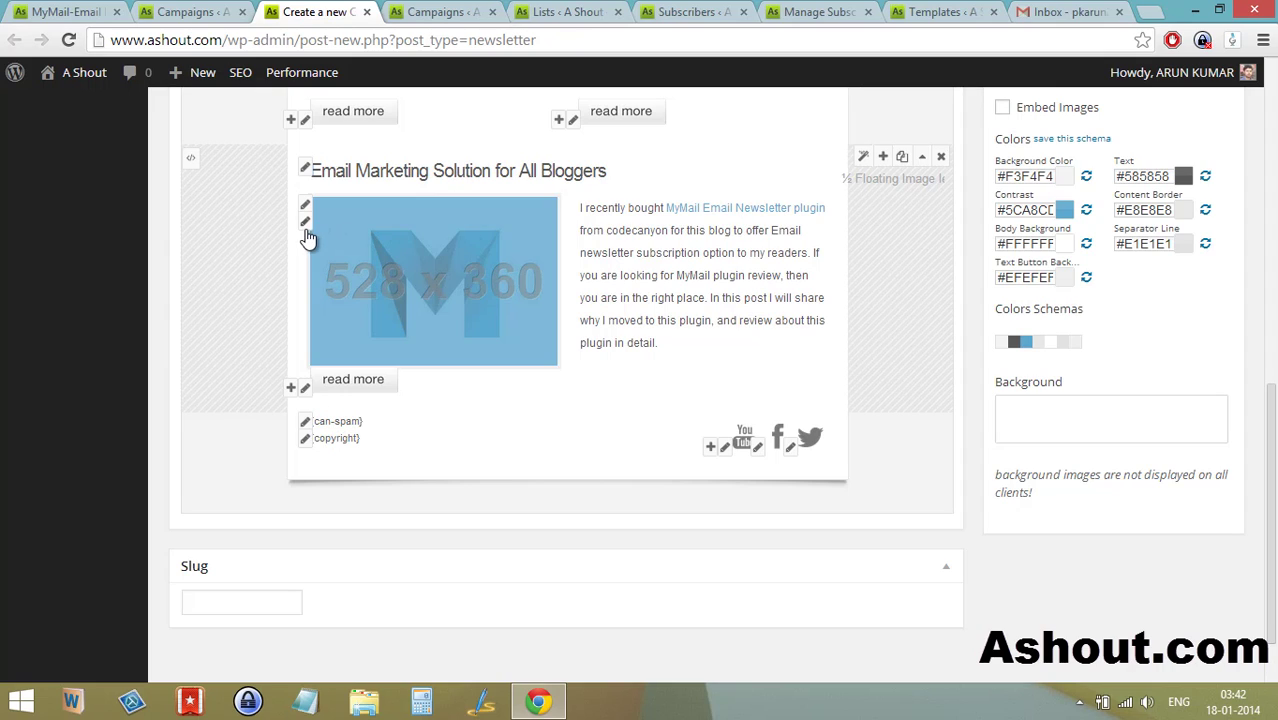
- Replace the module's placeholder picture with the mymail-wp-plugin image from the media library
{"action": "scroll", "coordinate": [307, 233], "scroll_direction": "up", "scroll_amount": 1}
{"action": "left_click", "coordinate": [318, 275]}
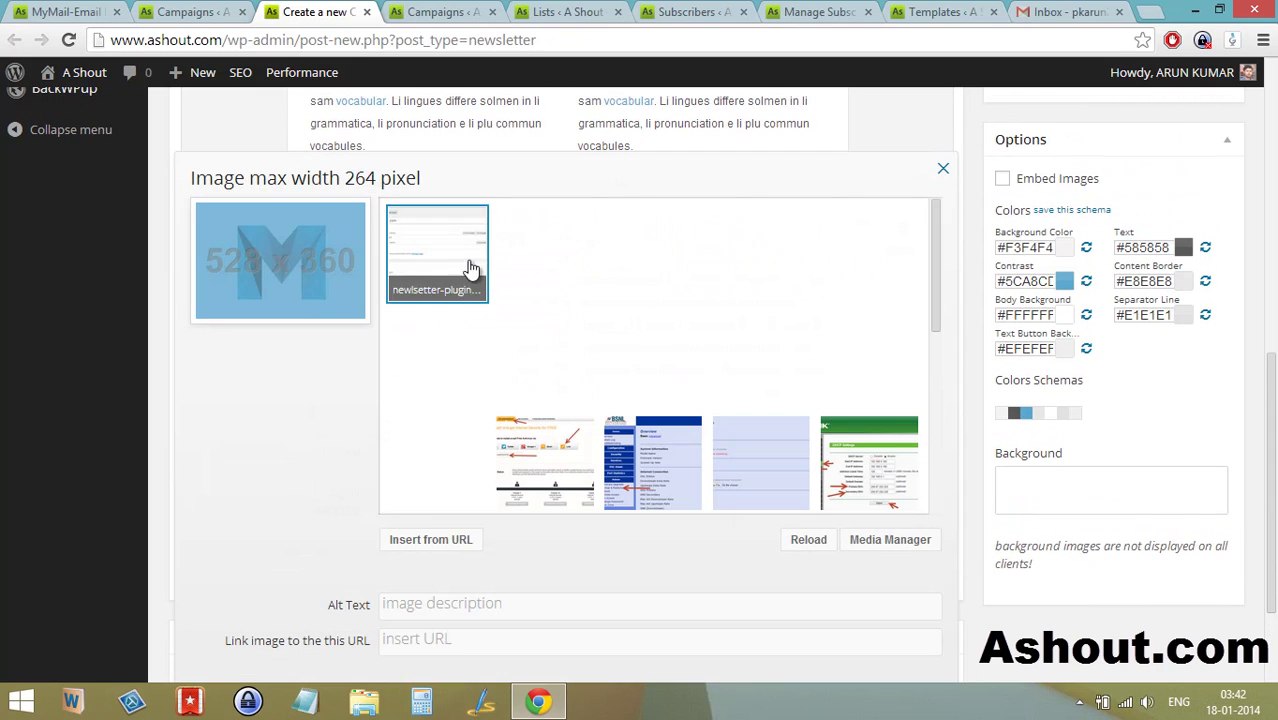
{"action": "left_click", "coordinate": [572, 278]}
{"action": "scroll", "coordinate": [893, 562], "scroll_direction": "down", "scroll_amount": 1}
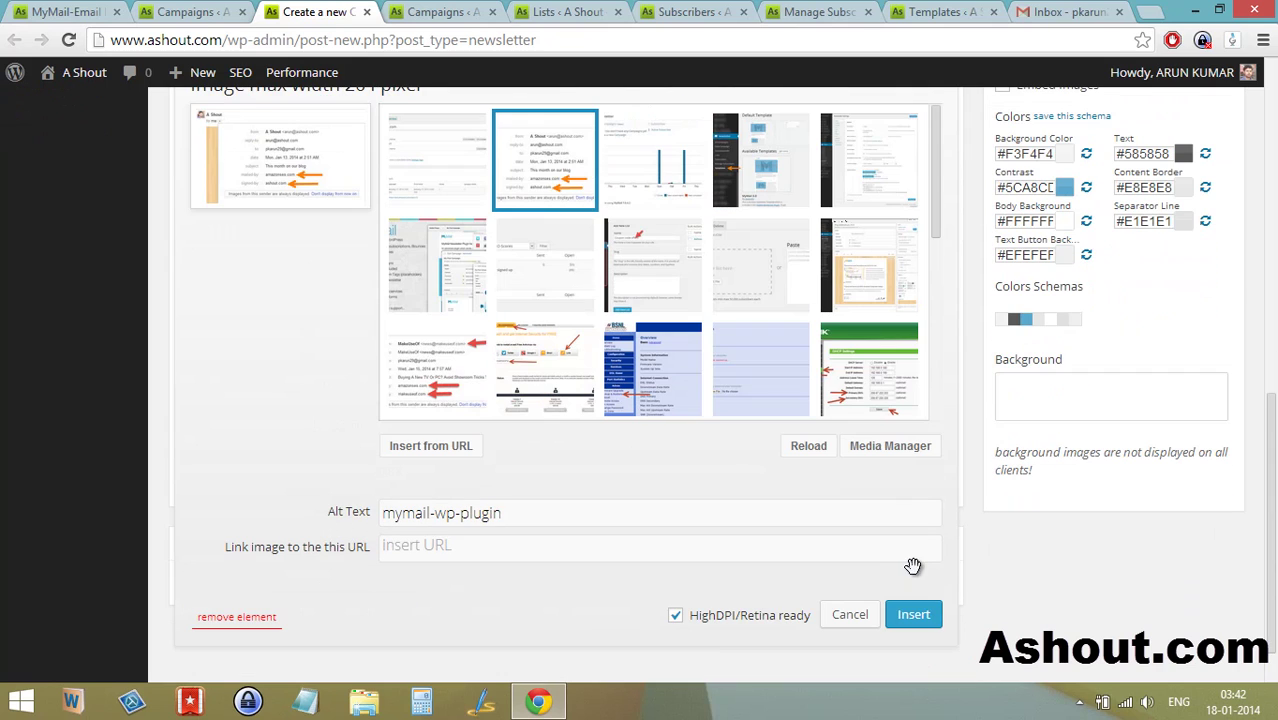
{"action": "left_click", "coordinate": [913, 615]}
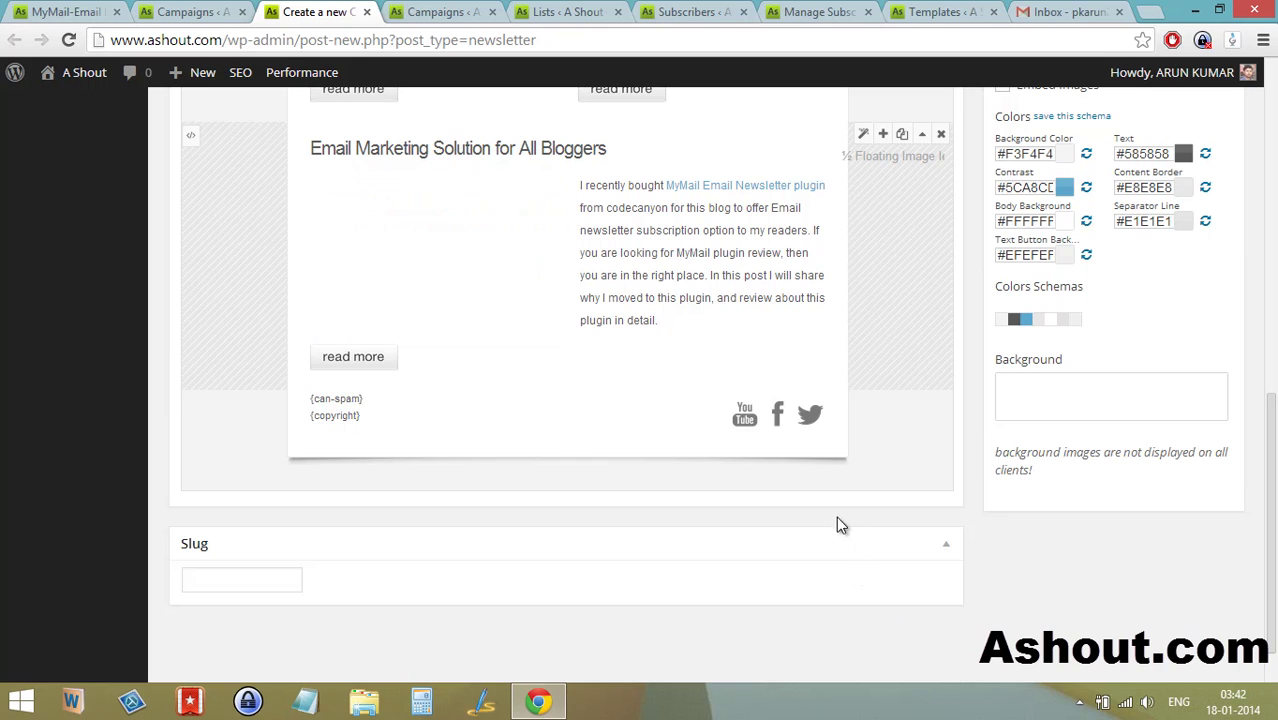
{"action": "scroll", "coordinate": [827, 288], "scroll_direction": "up", "scroll_amount": 1}
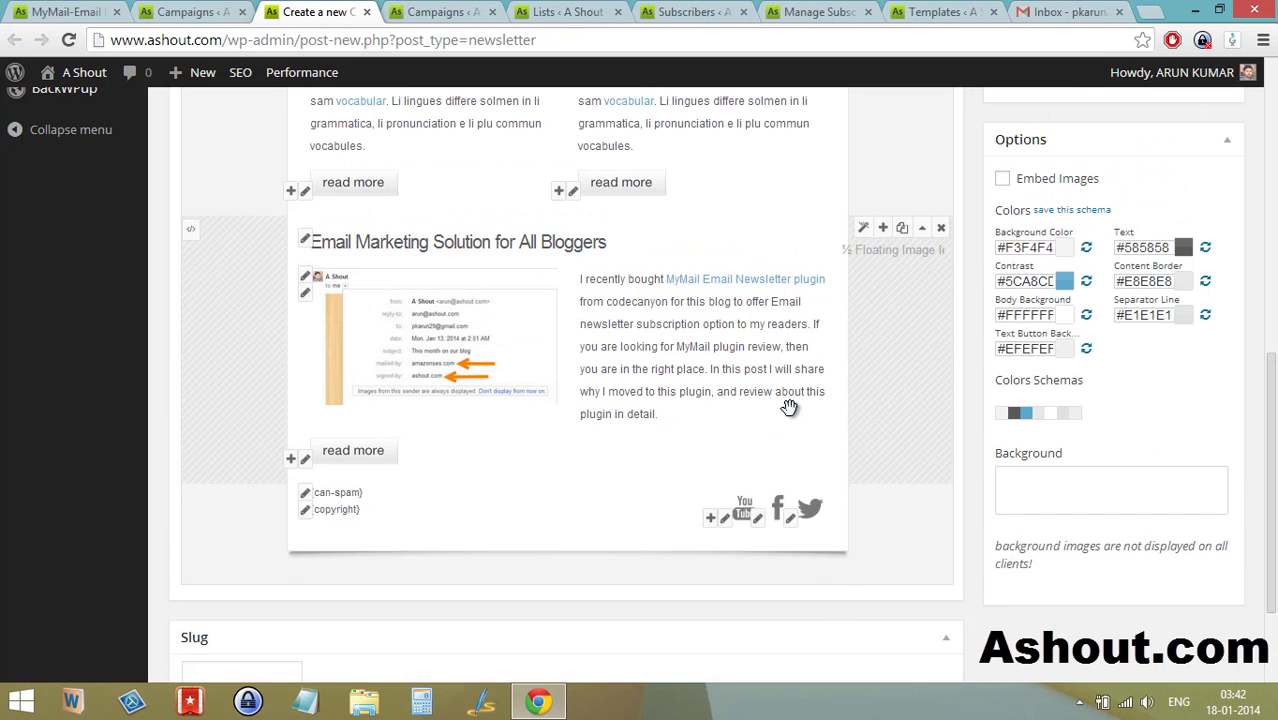
- Move the "Email Marketing Solution for All Bloggers" module above the two-column headline module
{"action": "scroll", "coordinate": [787, 414], "scroll_direction": "up", "scroll_amount": 3}
{"action": "scroll", "coordinate": [787, 412], "scroll_direction": "down", "scroll_amount": 3}
{"action": "left_click_drag", "start_coordinate": [704, 374], "coordinate": [733, 300]}
{"action": "scroll", "coordinate": [820, 340], "scroll_direction": "up", "scroll_amount": 3}
{"action": "scroll", "coordinate": [819, 326], "scroll_direction": "down", "scroll_amount": 2}
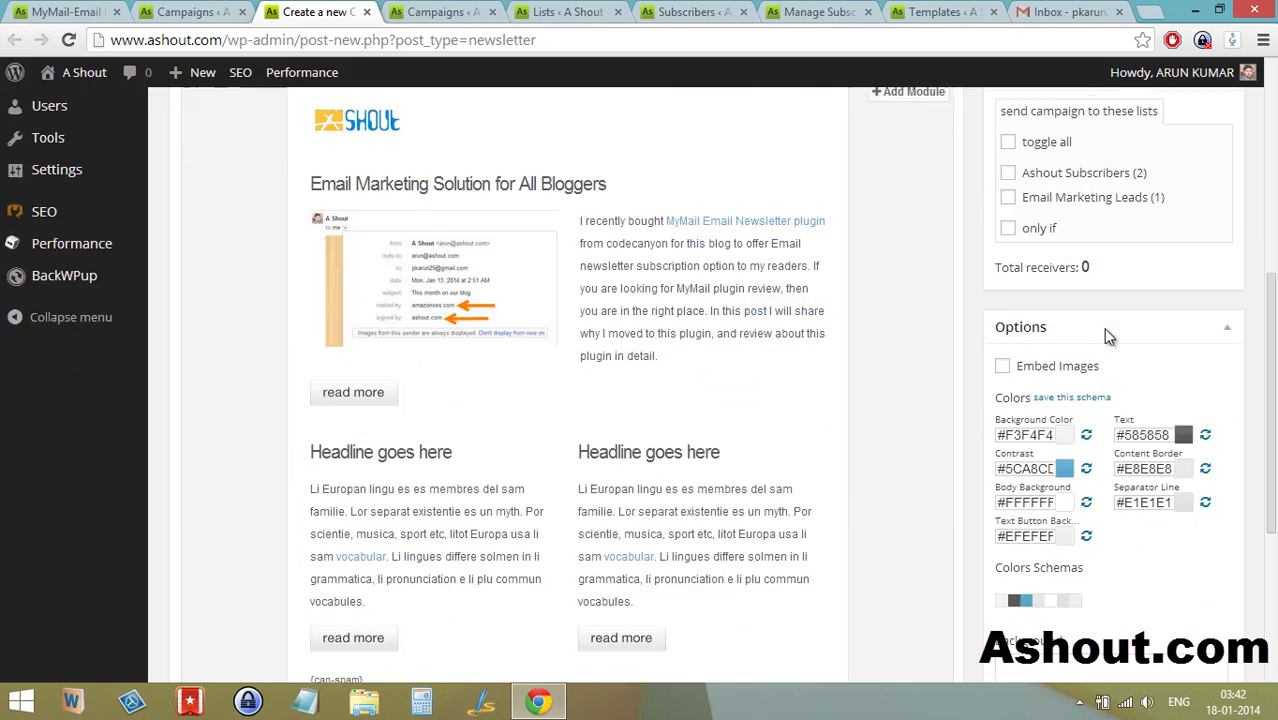
- Switch the campaign delivery to Auto Responder, try its sending option with minute(s) as the delay unit, and leave sending disabled
{"action": "scroll", "coordinate": [1190, 340], "scroll_direction": "down", "scroll_amount": 2}
{"action": "scroll", "coordinate": [1184, 342], "scroll_direction": "up", "scroll_amount": 4}
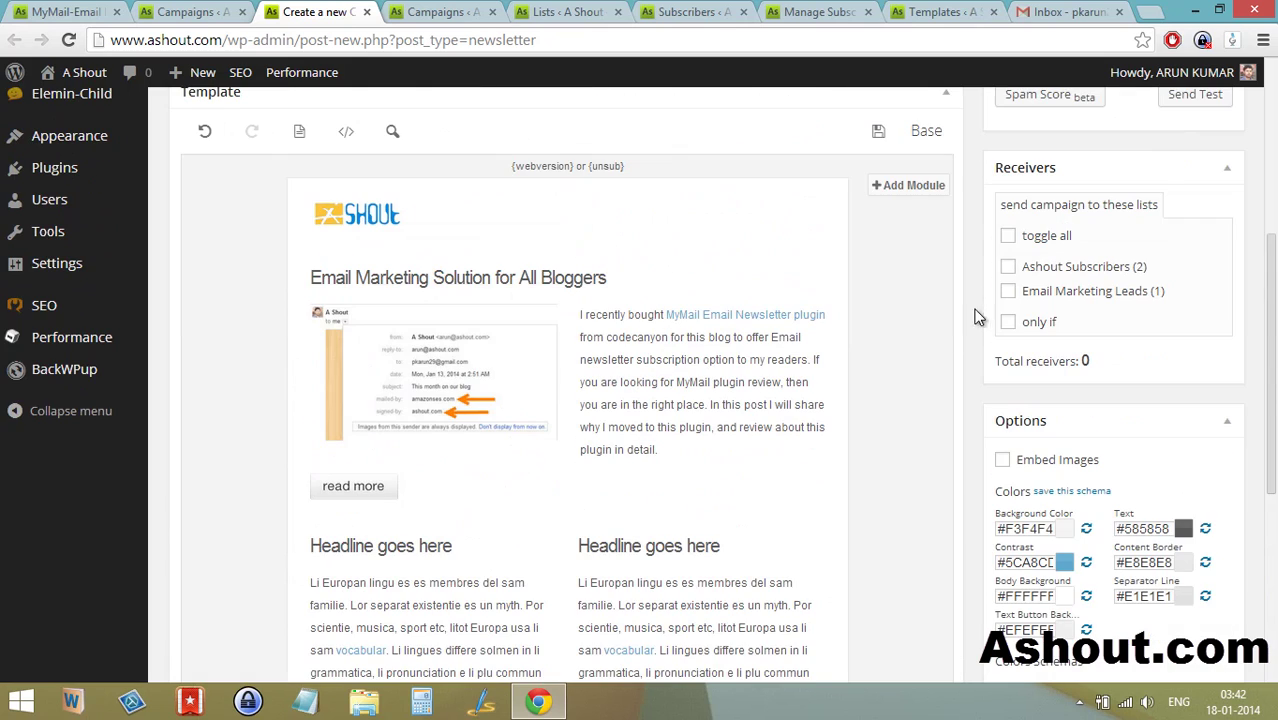
{"action": "scroll", "coordinate": [731, 321], "scroll_direction": "up", "scroll_amount": 4}
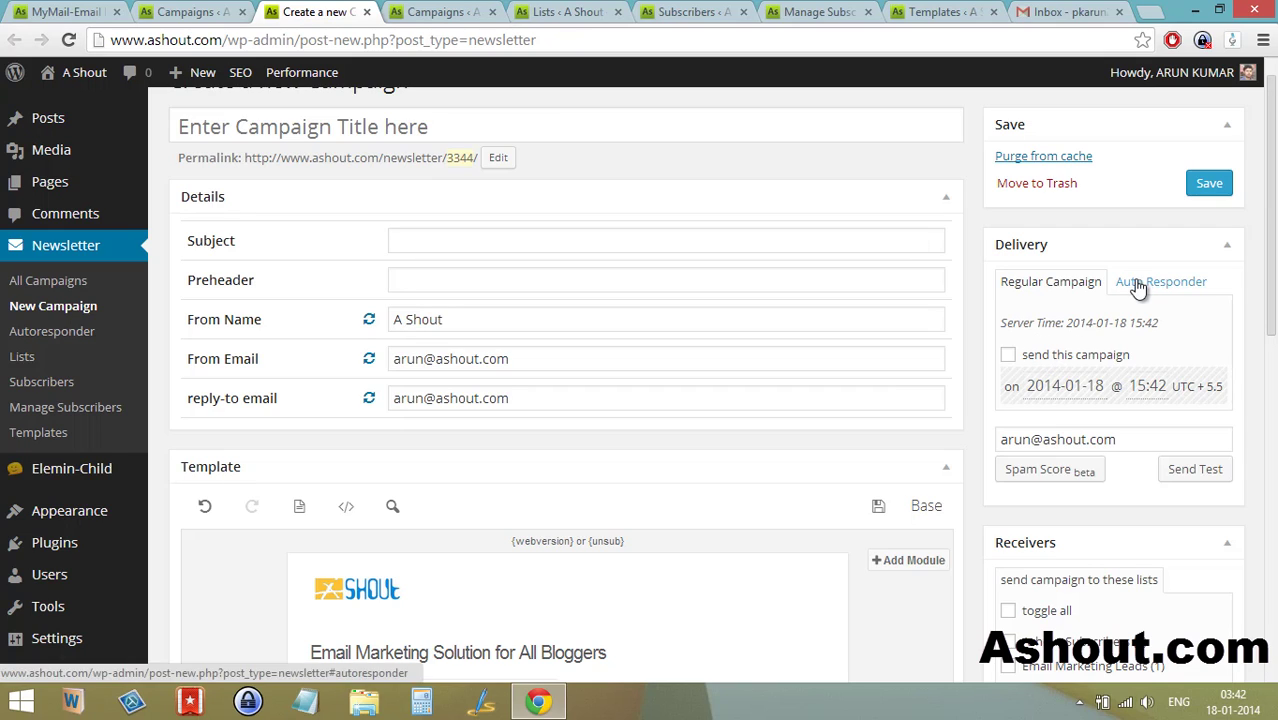
{"action": "scroll", "coordinate": [930, 444], "scroll_direction": "down", "scroll_amount": 3}
{"action": "scroll", "coordinate": [1066, 424], "scroll_direction": "up", "scroll_amount": 4}
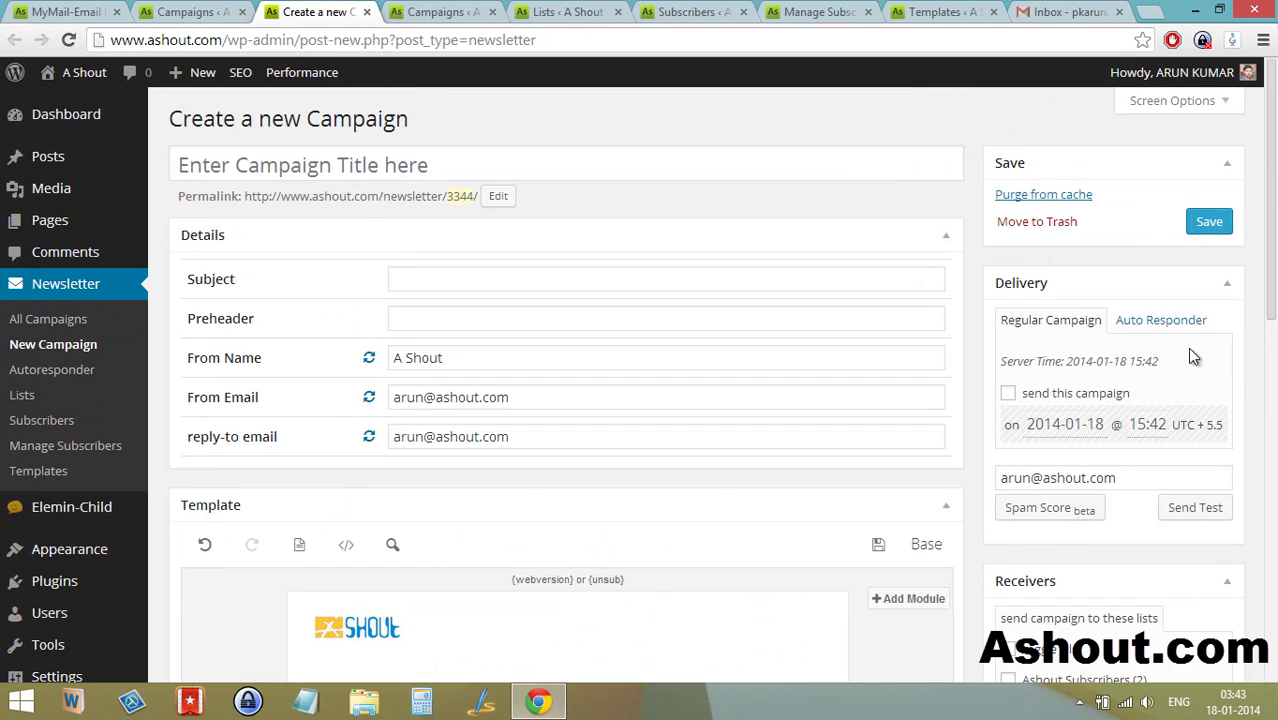
{"action": "left_click", "coordinate": [1161, 320]}
{"action": "left_click", "coordinate": [1040, 358]}
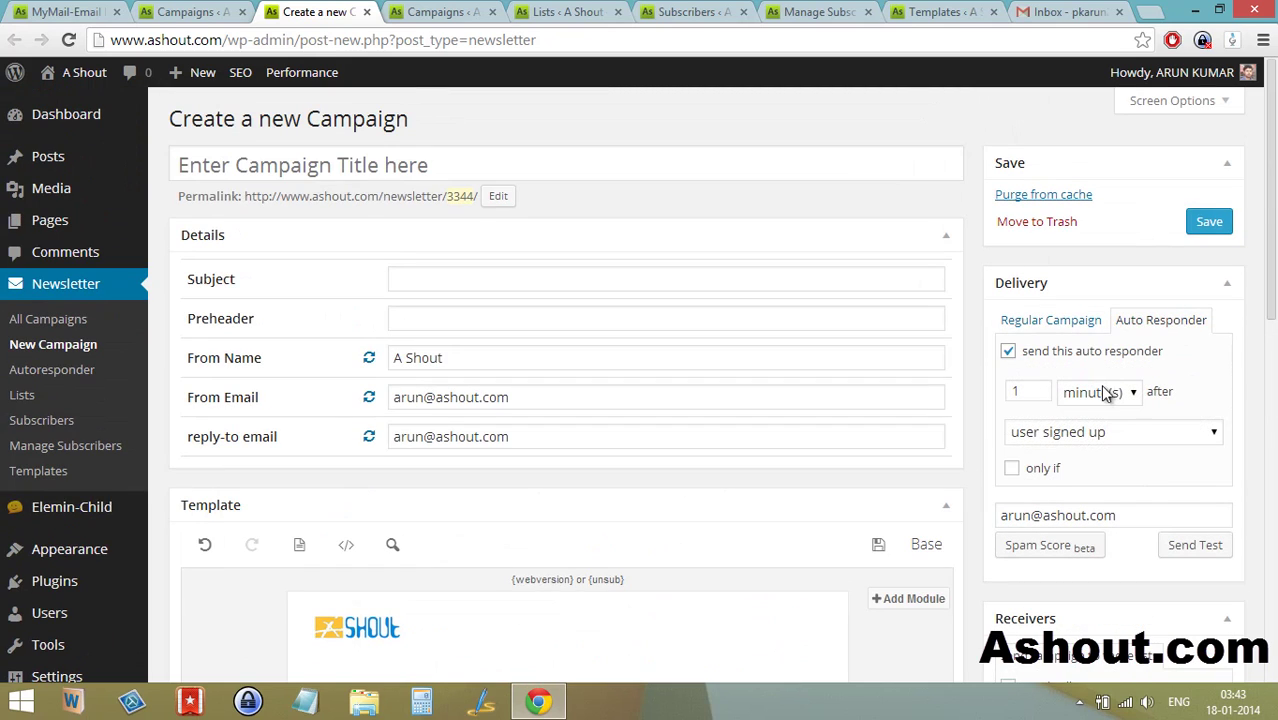
{"action": "left_click", "coordinate": [1106, 394]}
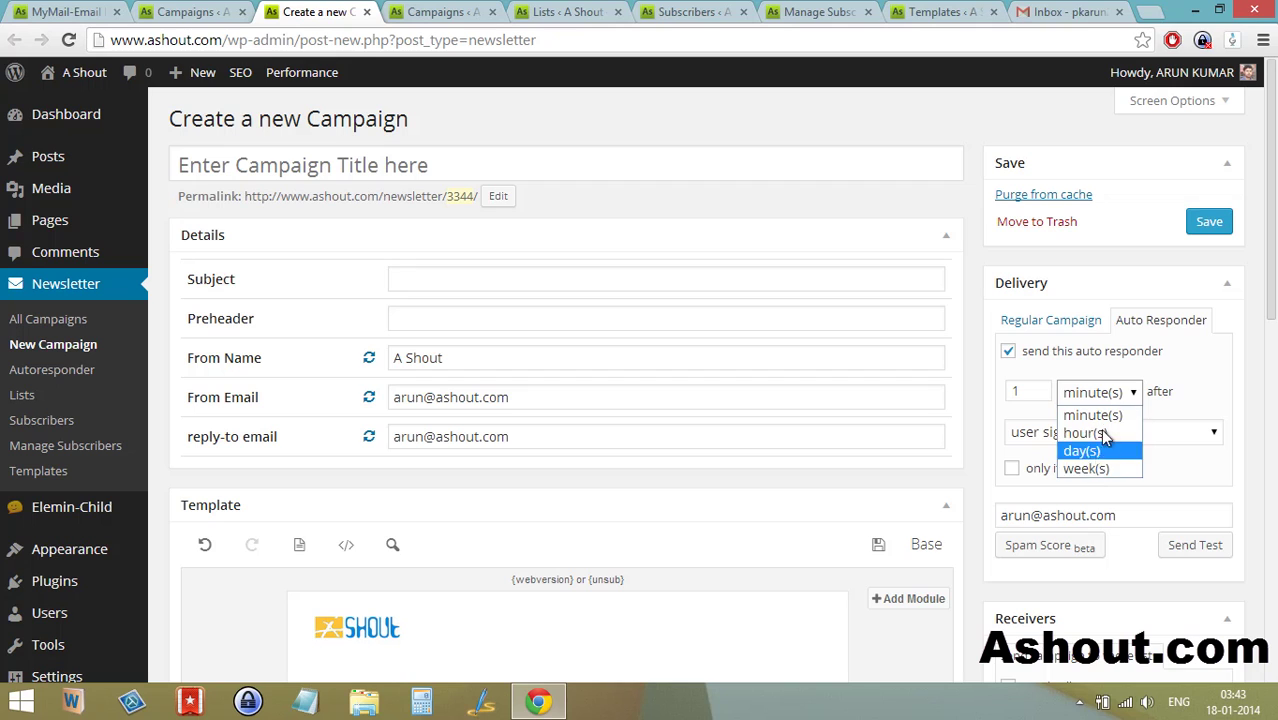
{"action": "left_click", "coordinate": [1123, 410]}
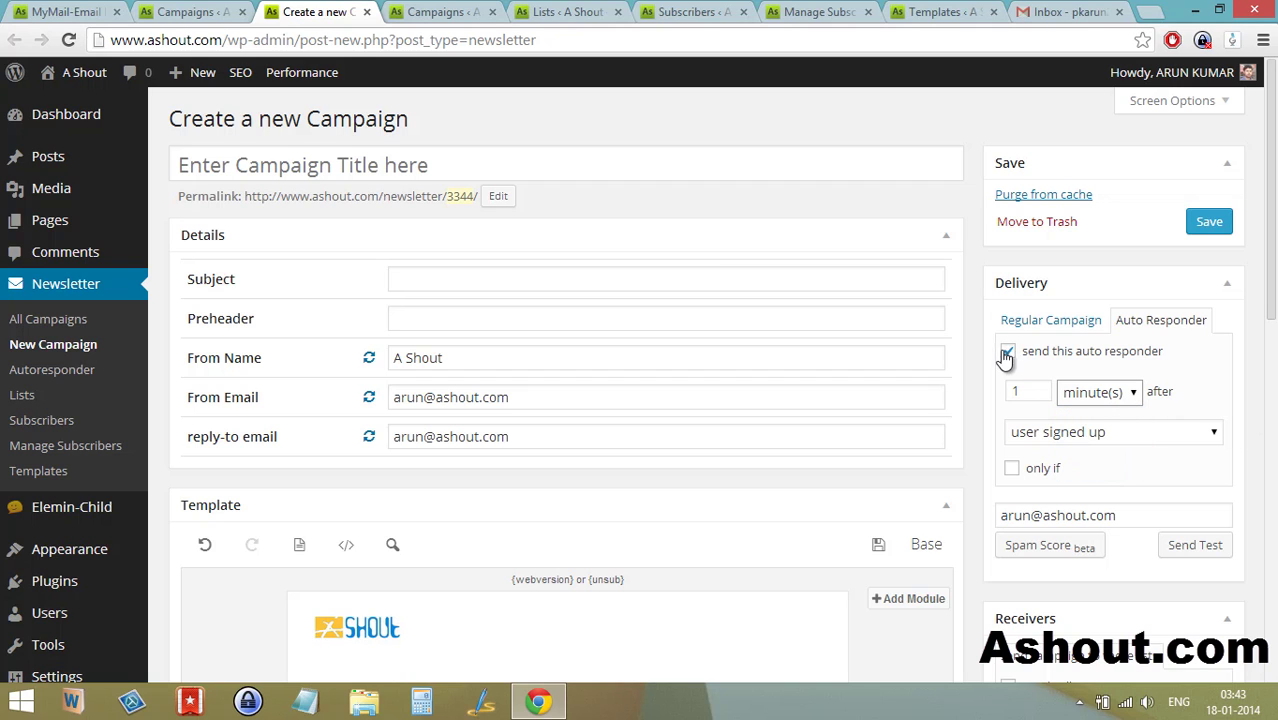
{"action": "left_click", "coordinate": [1048, 360]}
- Set the campaign template's background to the dark purple-grey textured pattern
{"action": "scroll", "coordinate": [1274, 412], "scroll_direction": "down", "scroll_amount": 2}
{"action": "scroll", "coordinate": [1274, 412], "scroll_direction": "down", "scroll_amount": 1}
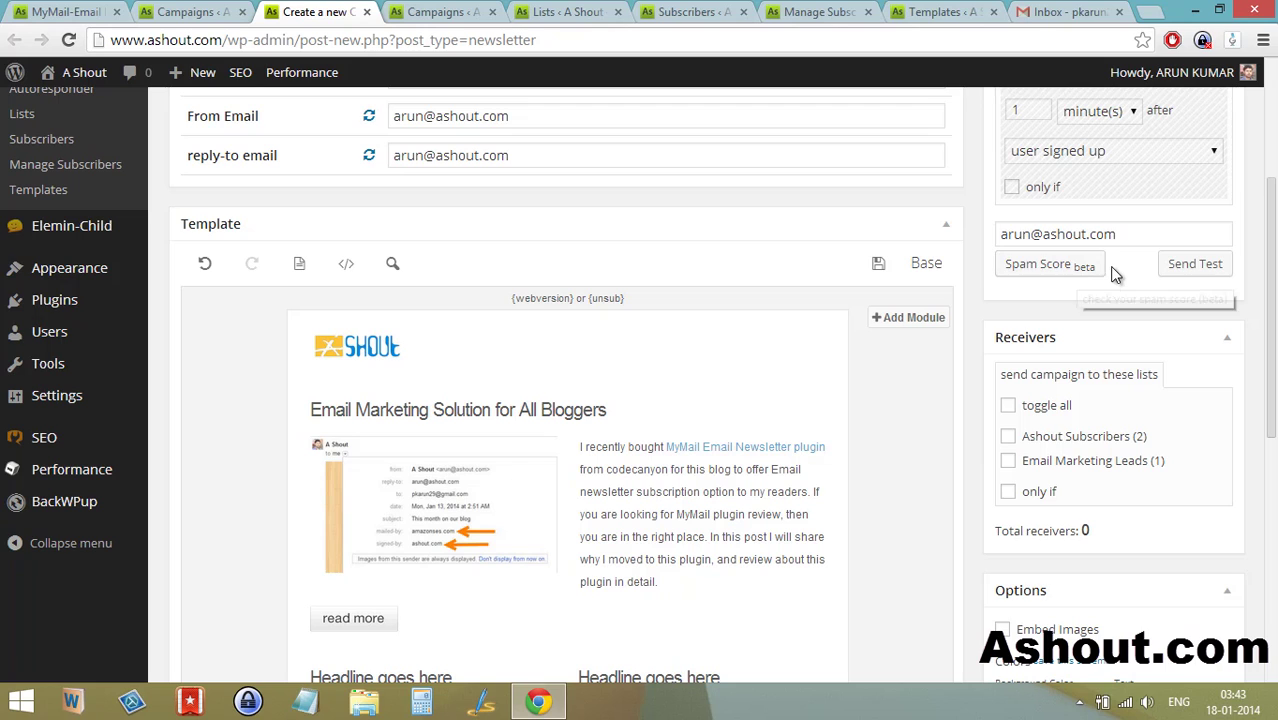
{"action": "scroll", "coordinate": [573, 512], "scroll_direction": "down", "scroll_amount": 1}
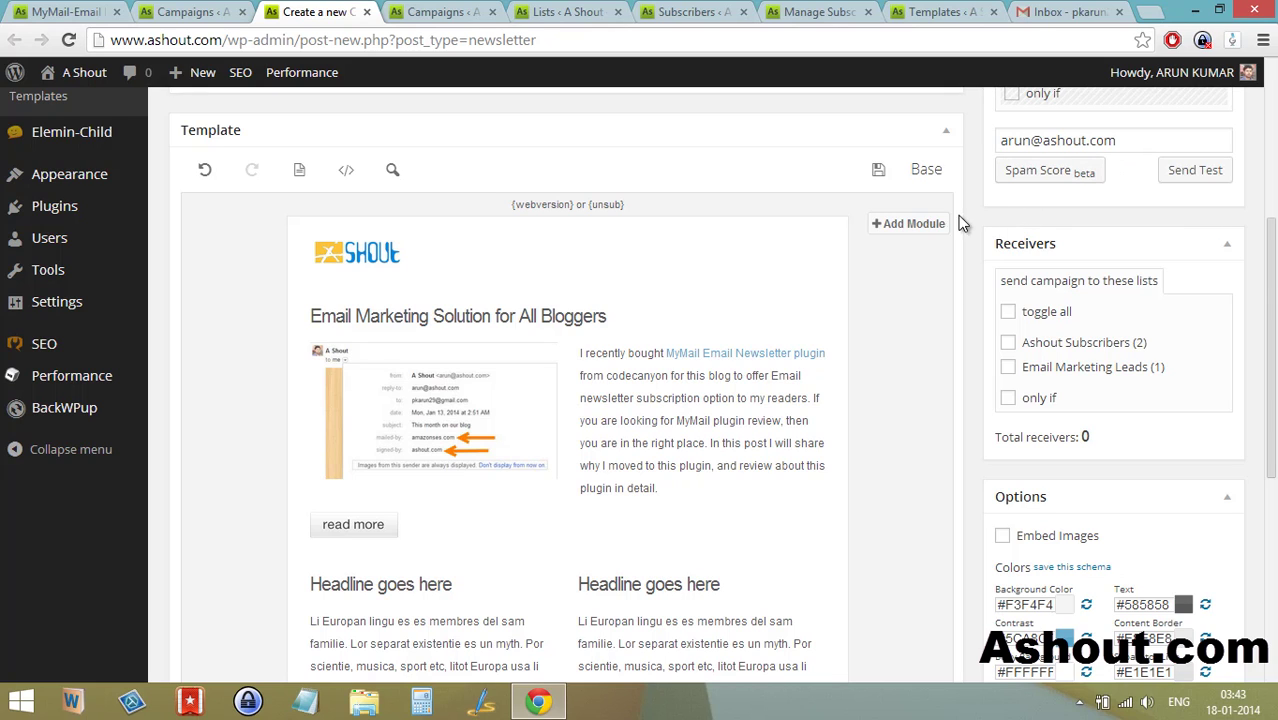
{"action": "scroll", "coordinate": [993, 222], "scroll_direction": "down", "scroll_amount": 2}
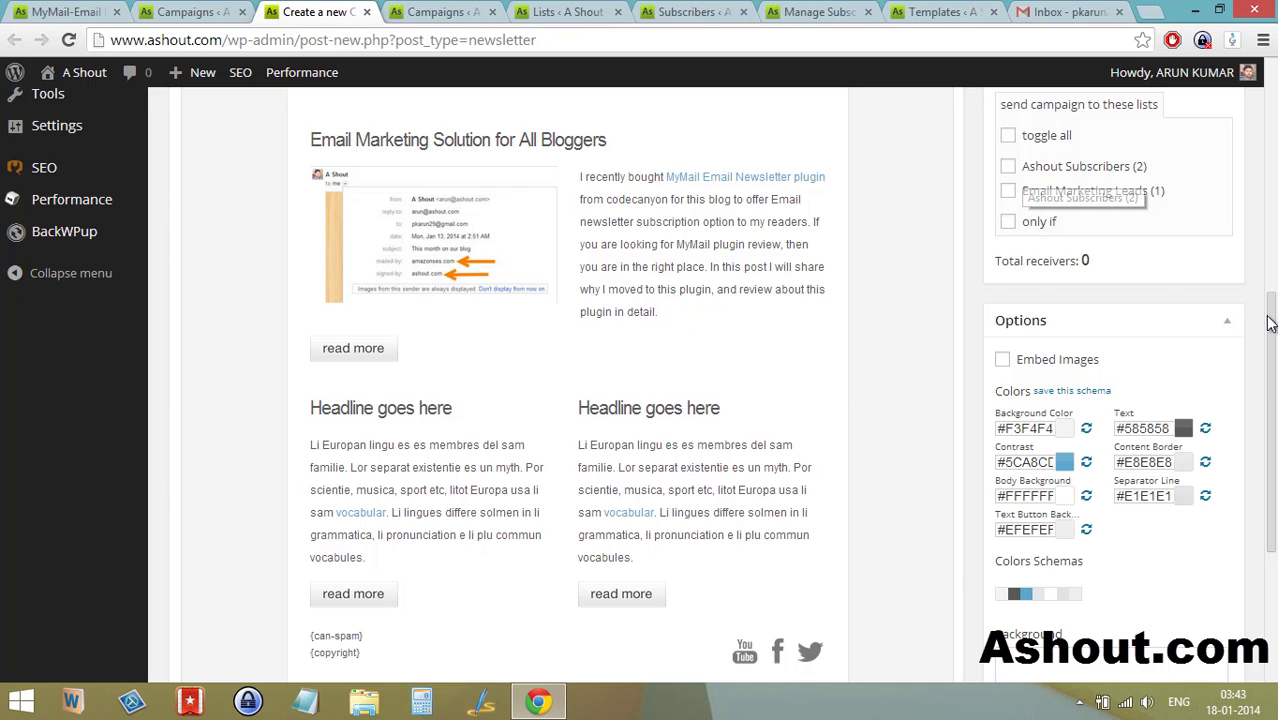
{"action": "scroll", "coordinate": [1266, 322], "scroll_direction": "down", "scroll_amount": 3}
{"action": "left_click", "coordinate": [1056, 368]}
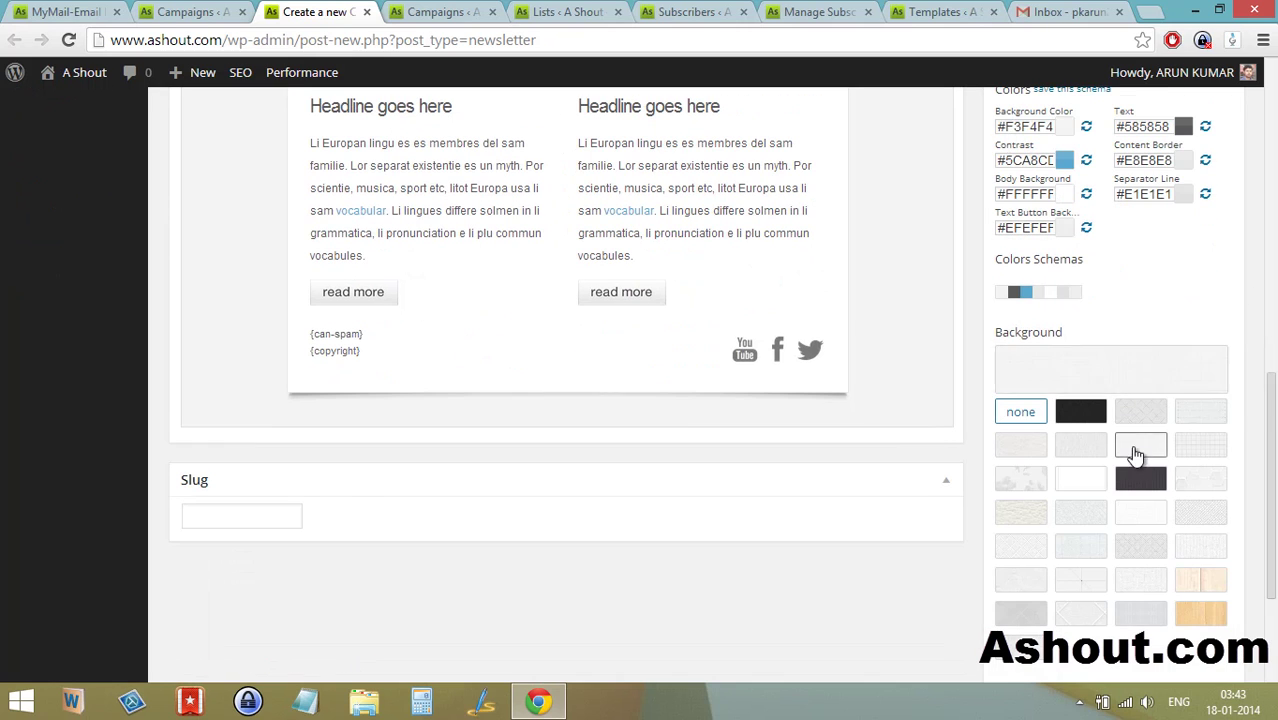
{"action": "left_click", "coordinate": [1141, 479]}
{"action": "scroll", "coordinate": [1232, 402], "scroll_direction": "up", "scroll_amount": 5}
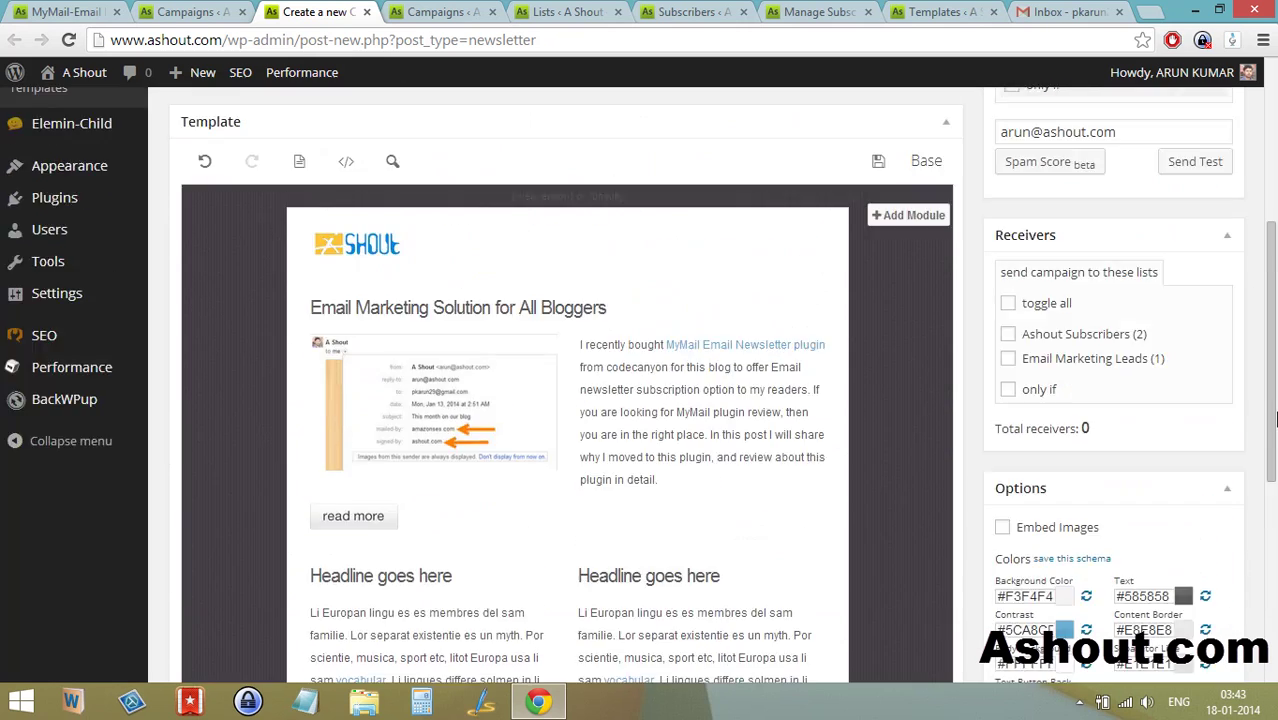
{"action": "scroll", "coordinate": [1232, 402], "scroll_direction": "down", "scroll_amount": 3}
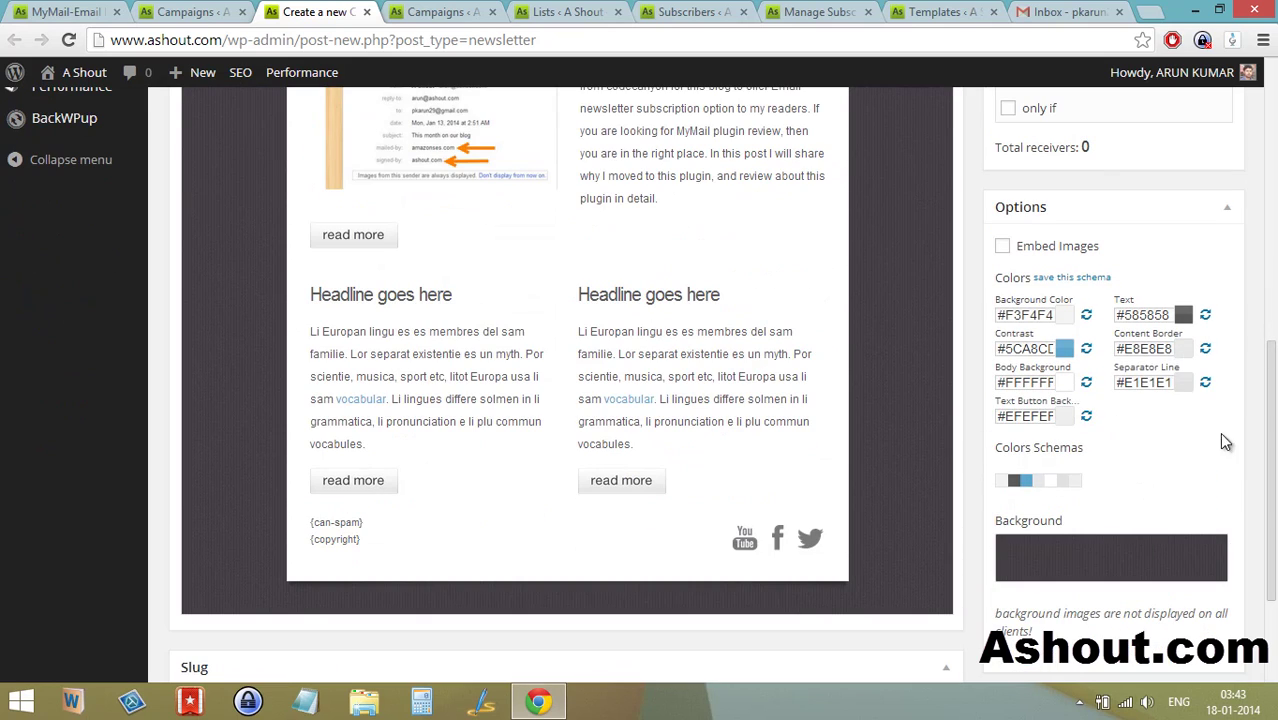
{"action": "scroll", "coordinate": [1083, 373], "scroll_direction": "up", "scroll_amount": 4}
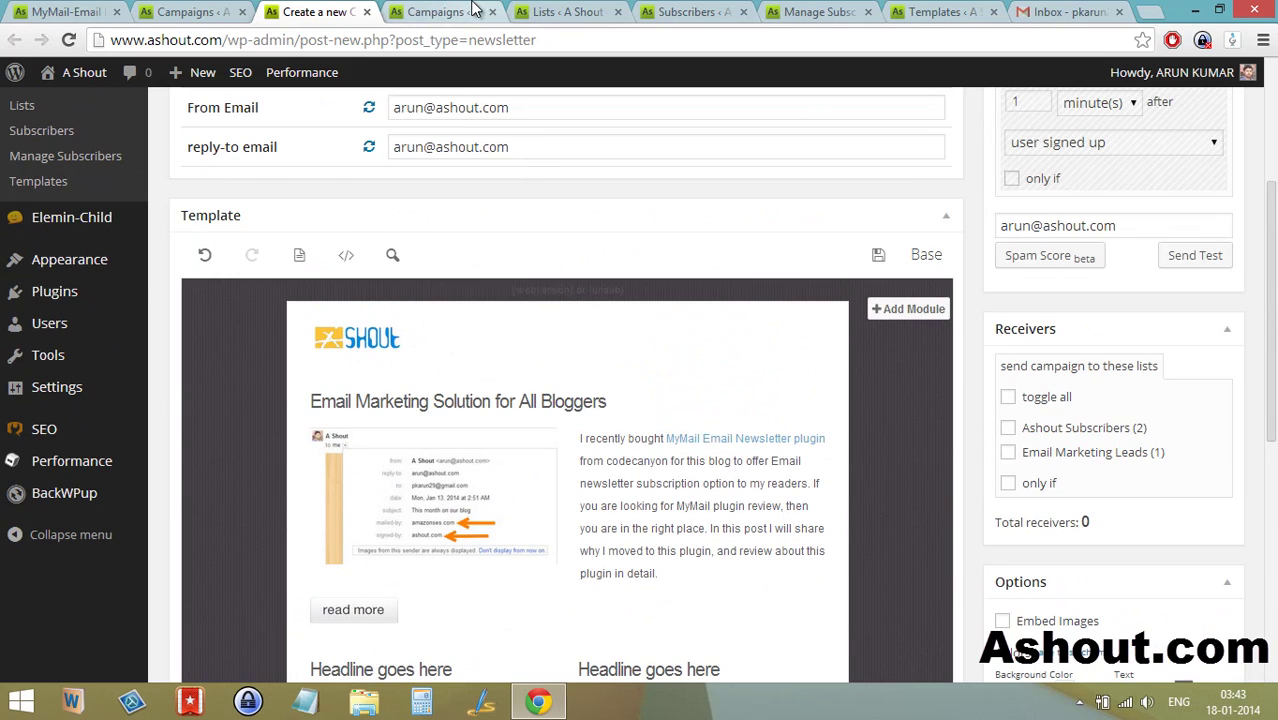
- Open the statistics of the autoresponder campaign "Your Test Drive Has Started!" and examine its totals and the click rates of the email's links
{"action": "left_click", "coordinate": [476, 9]}
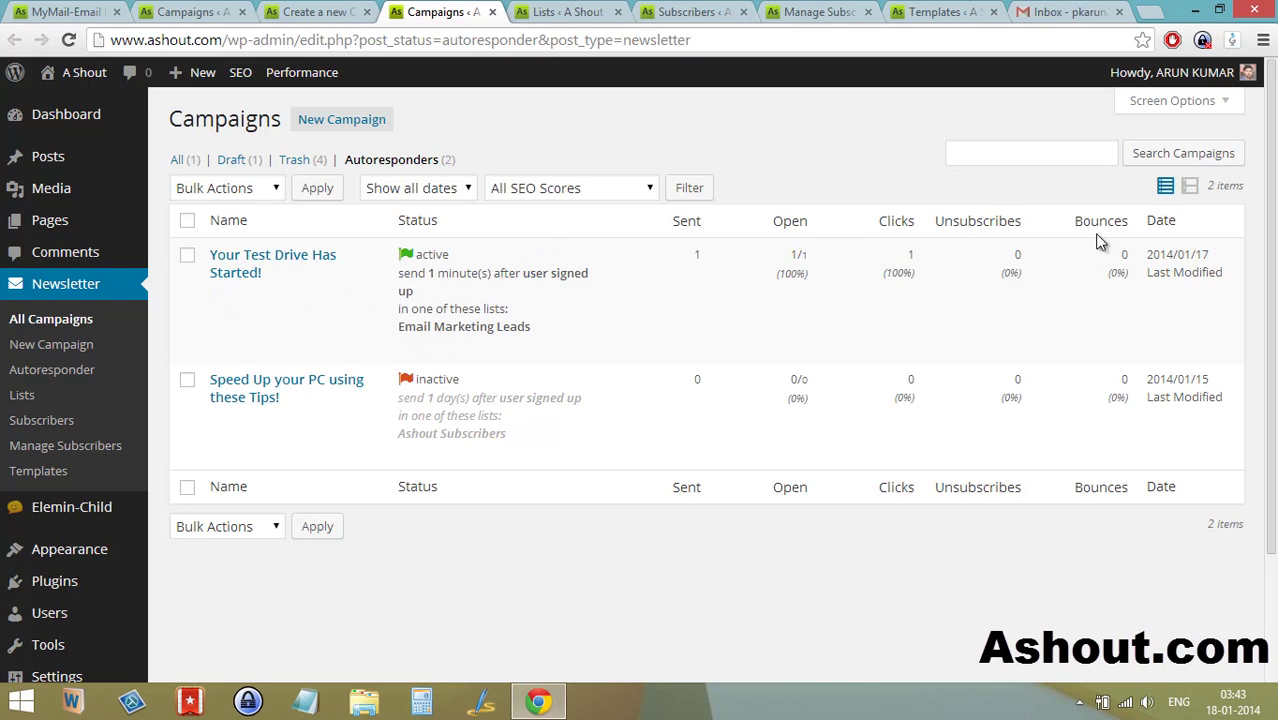
{"action": "mouse_move", "coordinate": [357, 297]}
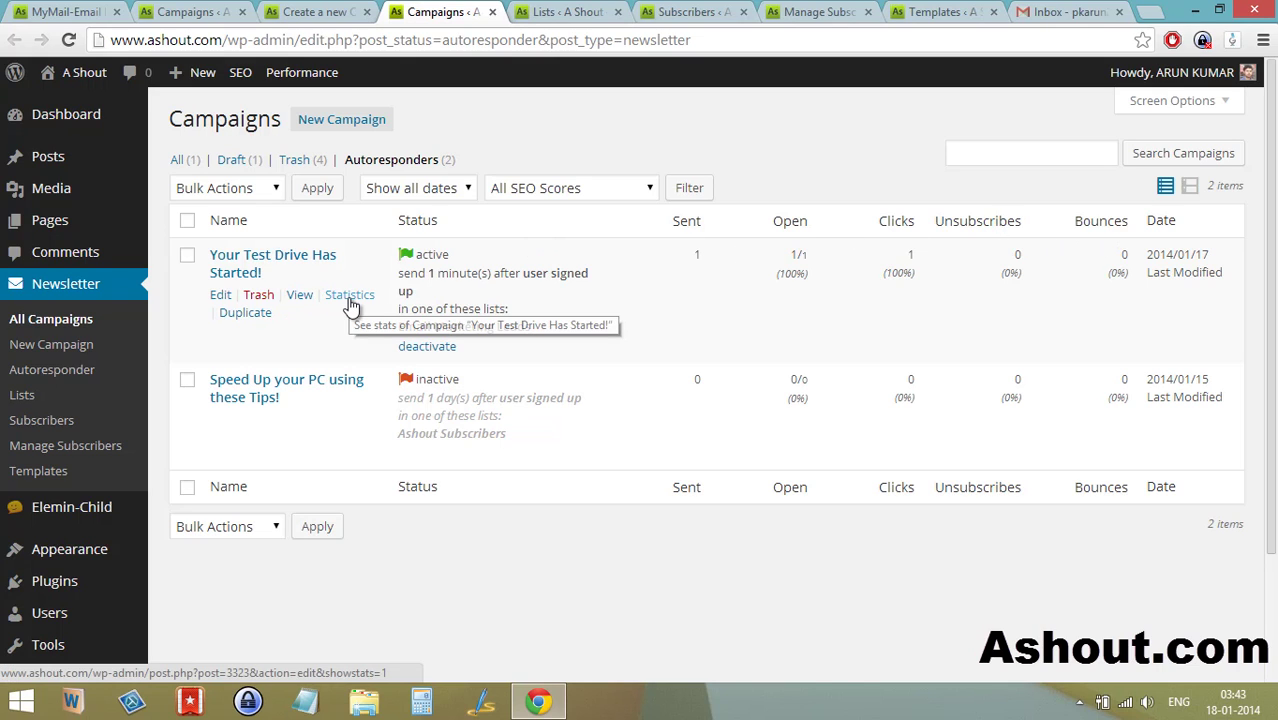
{"action": "left_click", "coordinate": [352, 300]}
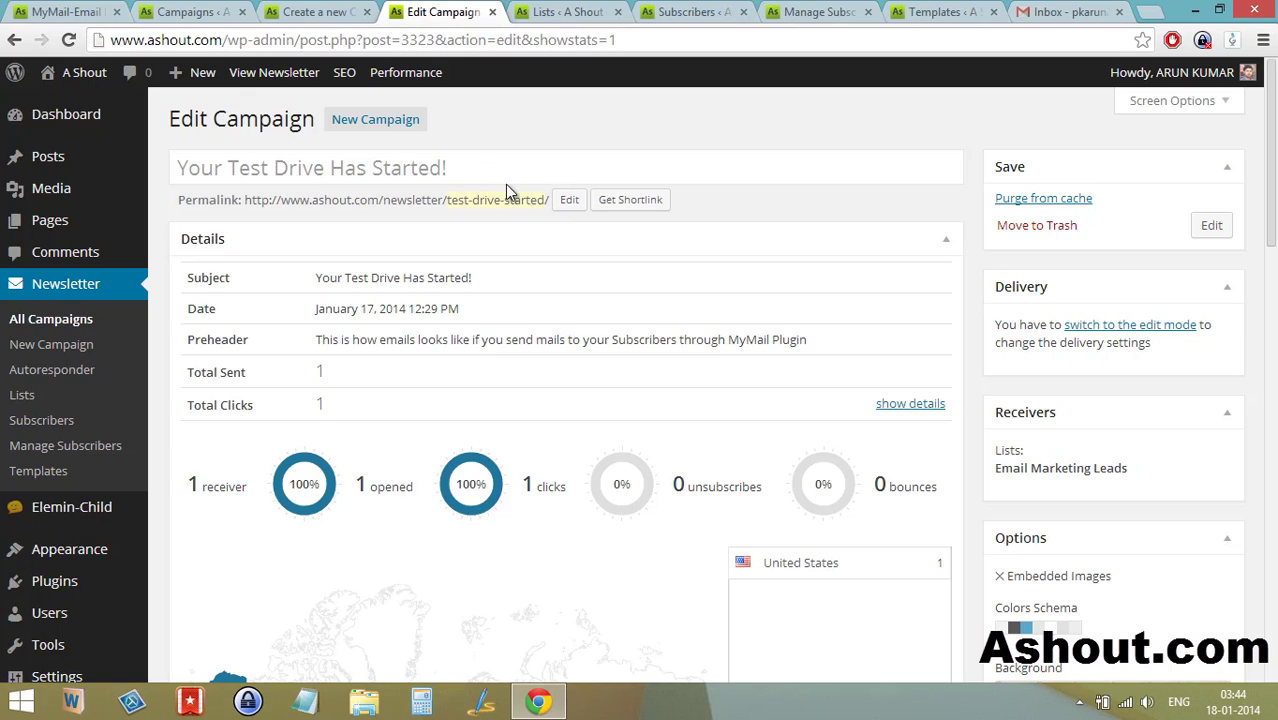
{"action": "scroll", "coordinate": [232, 414], "scroll_direction": "down", "scroll_amount": 1}
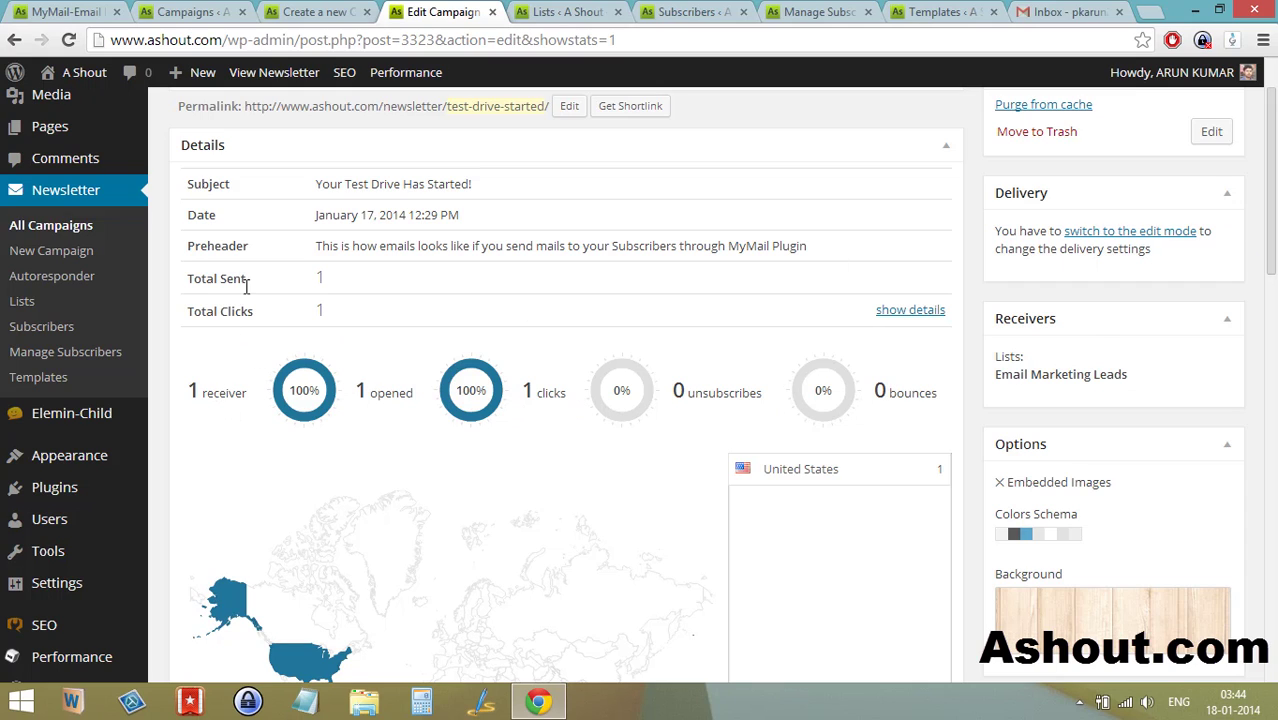
{"action": "left_click_drag", "start_coordinate": [234, 284], "coordinate": [187, 280]}
{"action": "left_click_drag", "start_coordinate": [254, 312], "coordinate": [221, 312]}
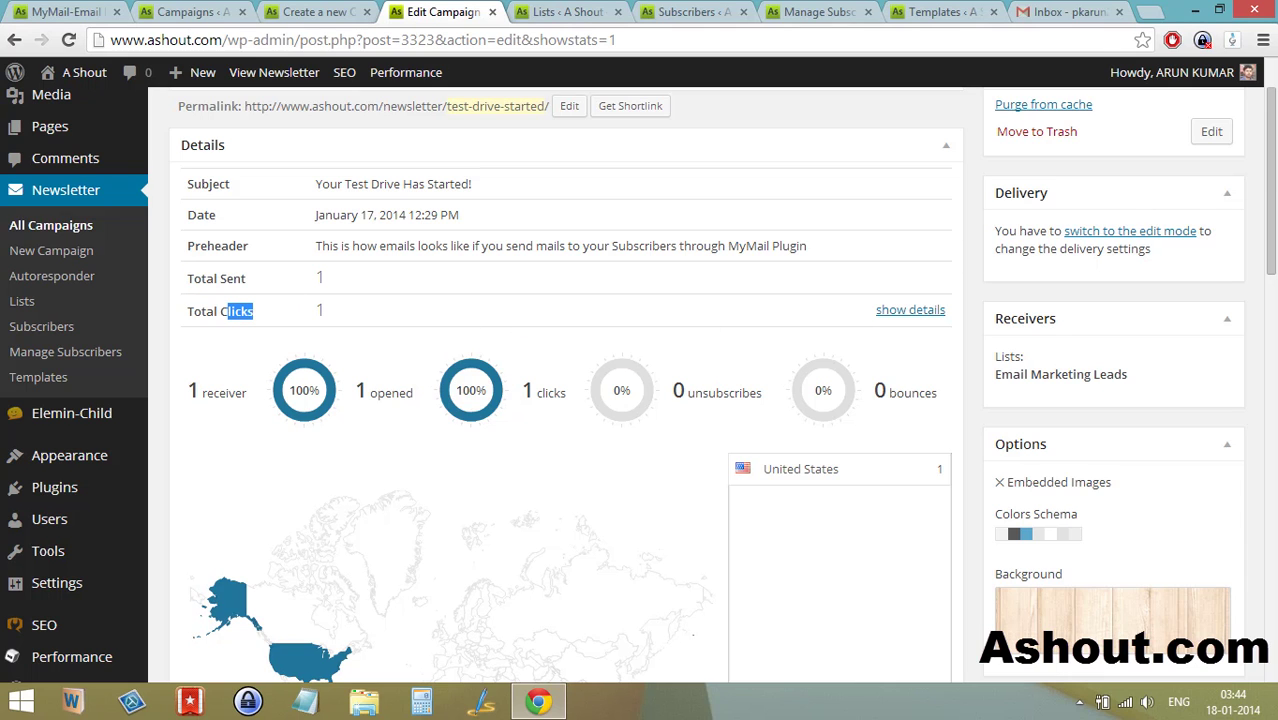
{"action": "left_click_drag", "start_coordinate": [1272, 180], "coordinate": [1268, 495]}
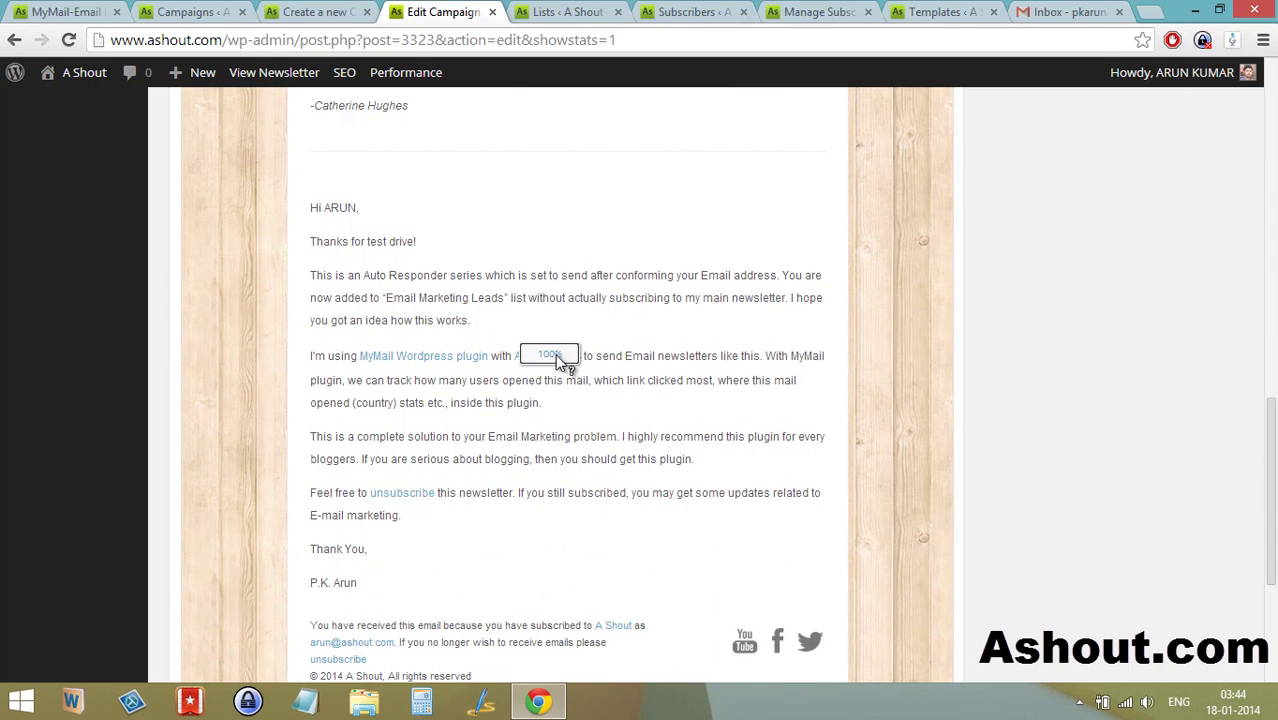
{"action": "mouse_move", "coordinate": [563, 368]}
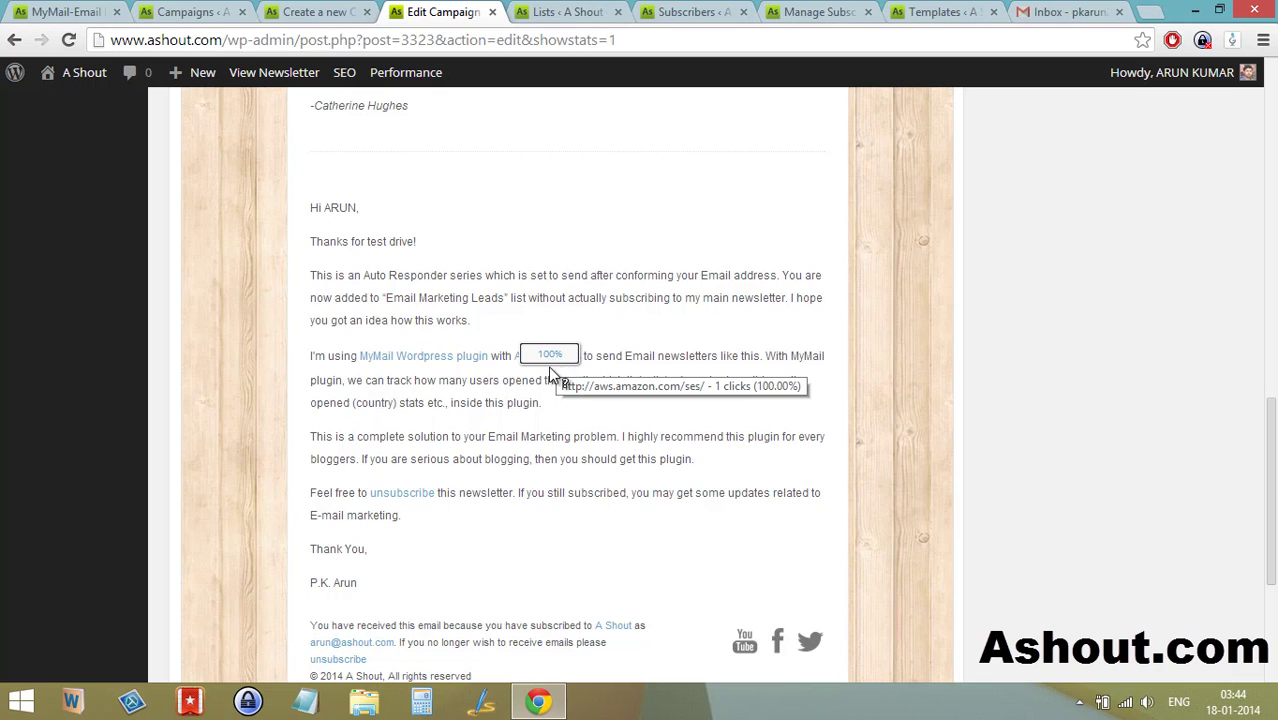
- Review the remainder of the campaign's email down to its footer and slug, and return to the campaign's details
{"action": "scroll", "coordinate": [540, 398], "scroll_direction": "down", "scroll_amount": 2}
{"action": "scroll", "coordinate": [540, 398], "scroll_direction": "down", "scroll_amount": 2}
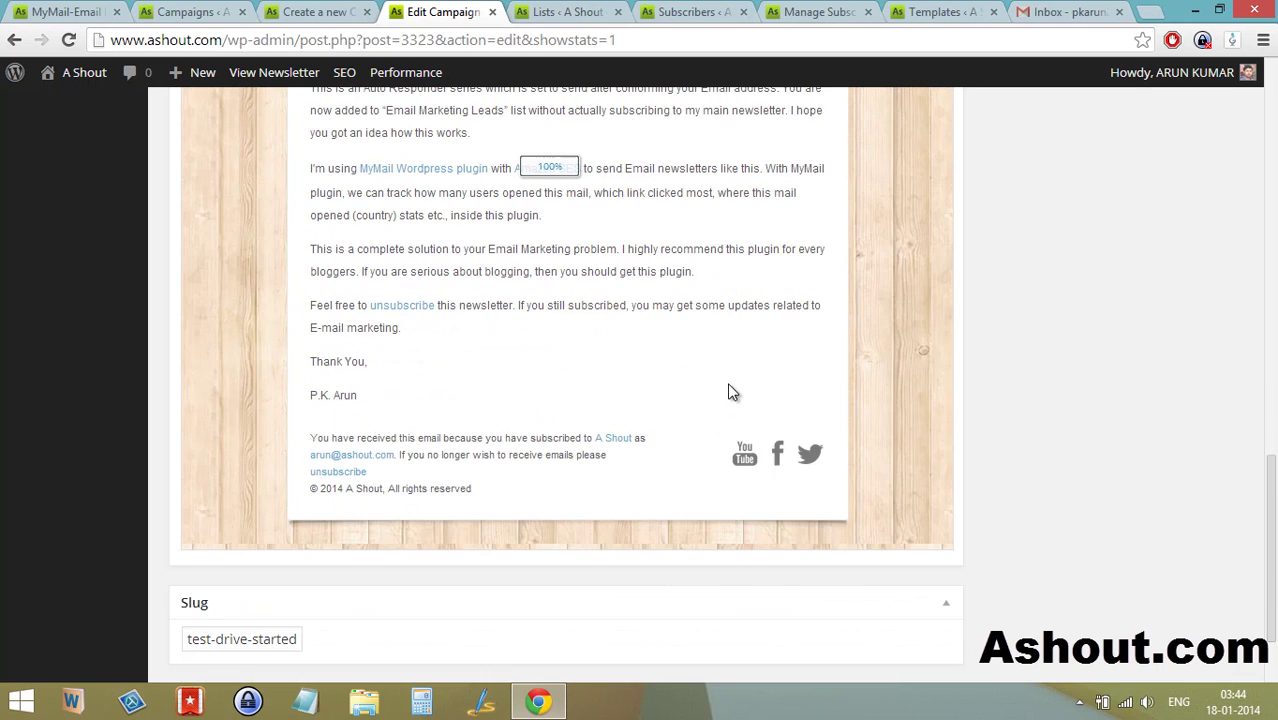
{"action": "left_click_drag", "start_coordinate": [1258, 451], "coordinate": [1274, 121]}
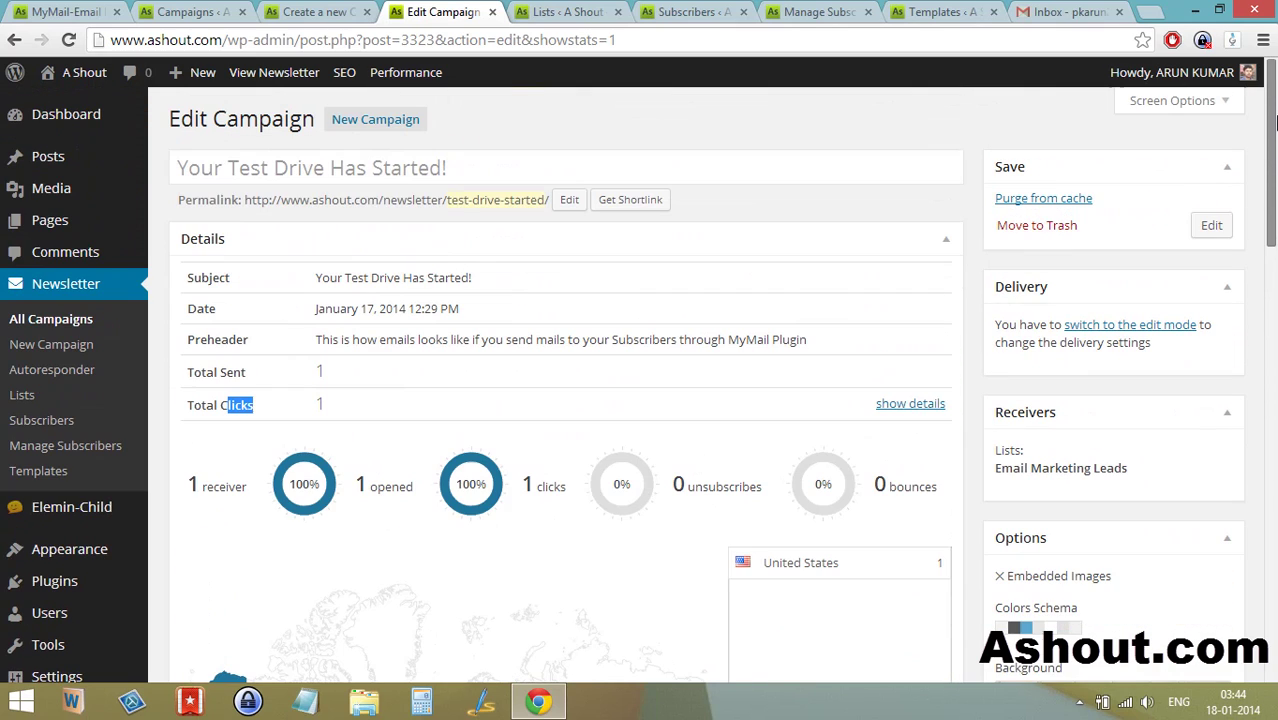
- Review the newsletter lists and the overview of all subscribers
{"action": "left_click", "coordinate": [548, 13]}
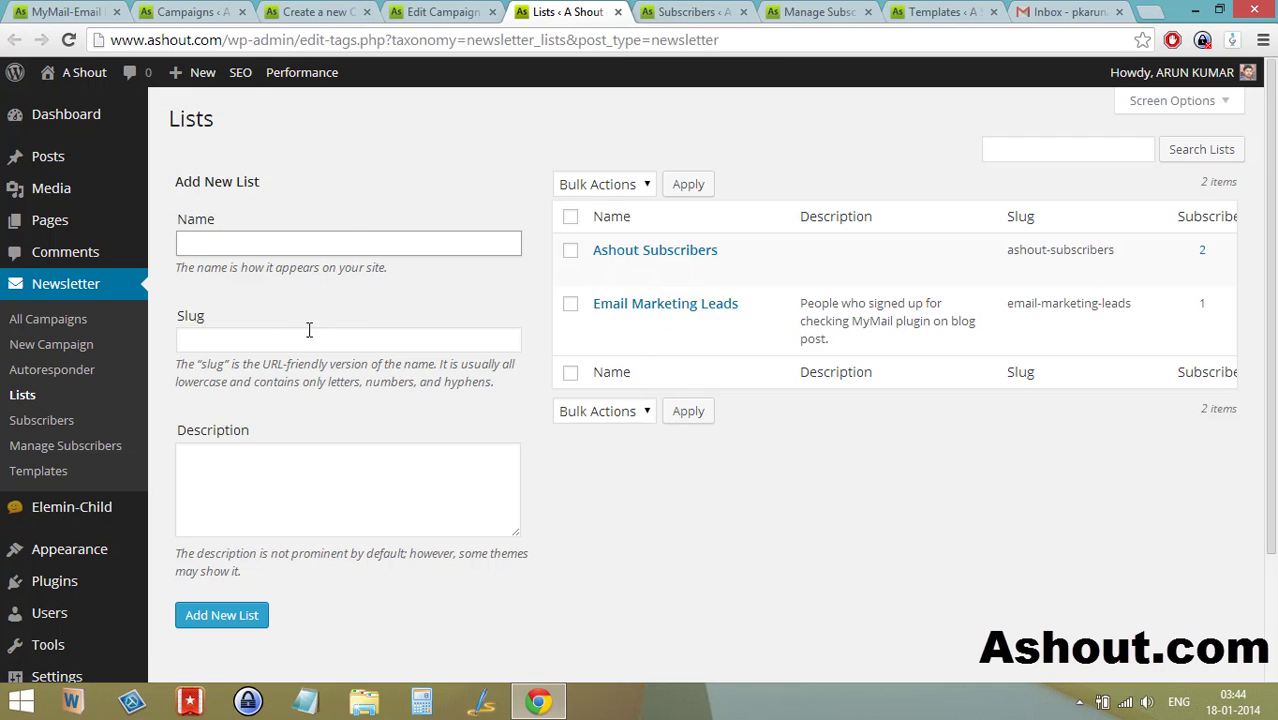
{"action": "scroll", "coordinate": [496, 457], "scroll_direction": "down", "scroll_amount": 1}
{"action": "left_click", "coordinate": [698, 12]}
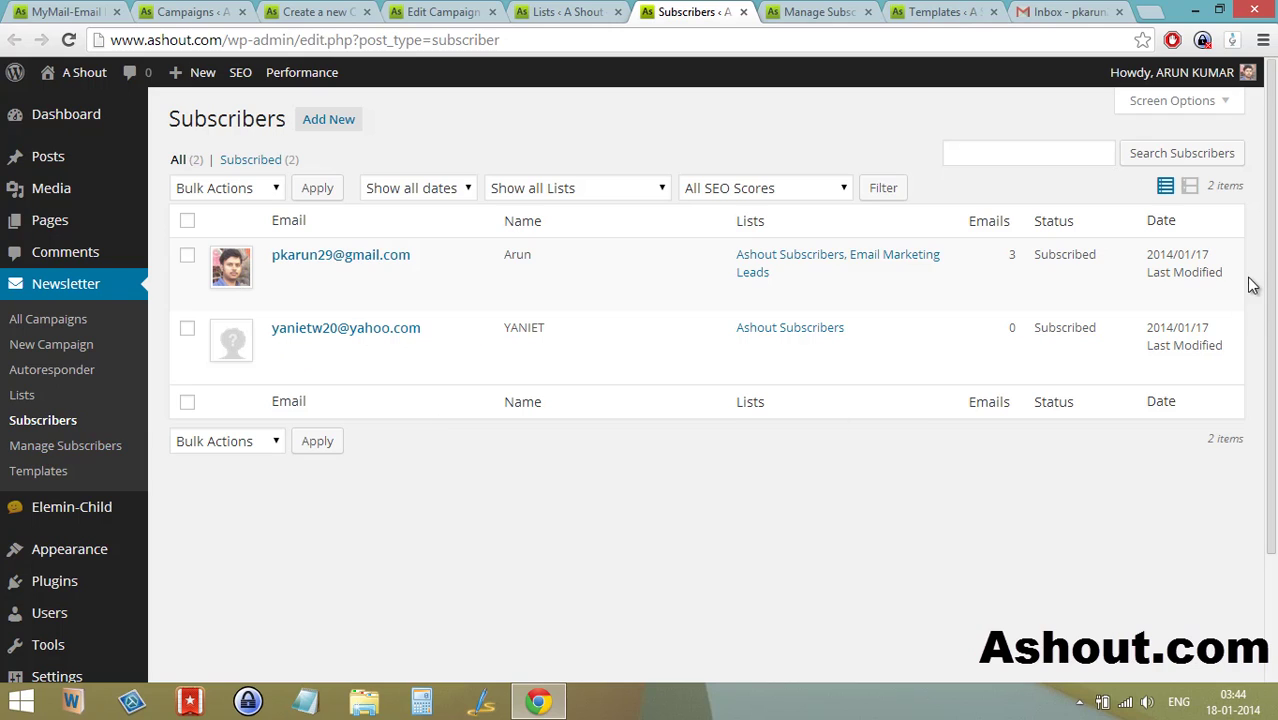
{"action": "mouse_move", "coordinate": [1246, 284]}
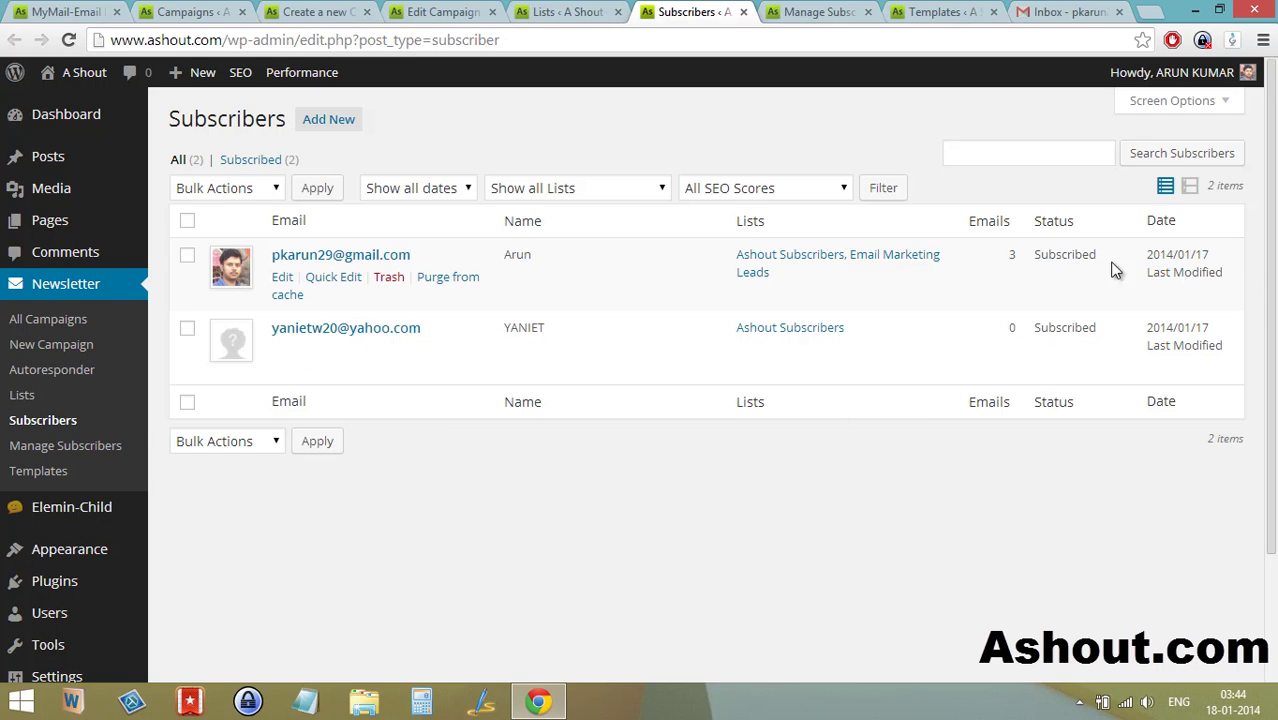
- Open the first subscriber's record and examine the campaign statistics, list memberships and subscription metadata
{"action": "left_click", "coordinate": [283, 280]}
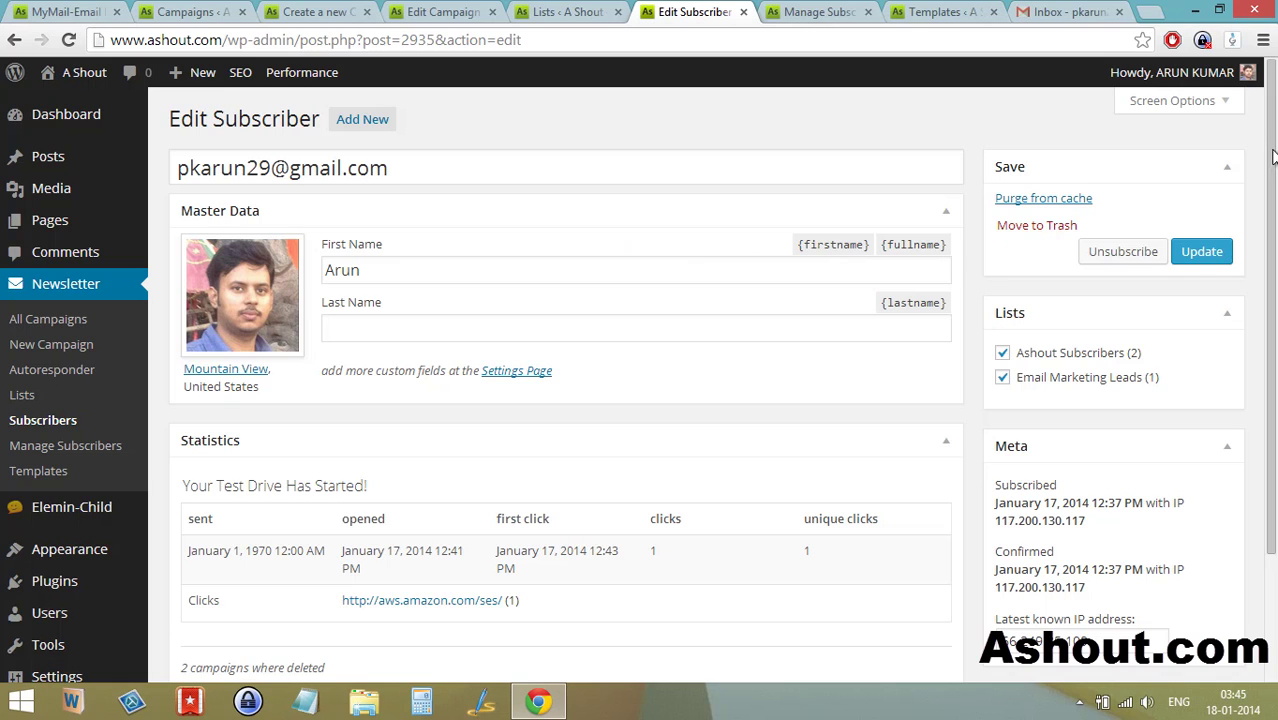
{"action": "scroll", "coordinate": [1002, 245], "scroll_direction": "down", "scroll_amount": 3}
{"action": "scroll", "coordinate": [1262, 280], "scroll_direction": "down", "scroll_amount": 1}
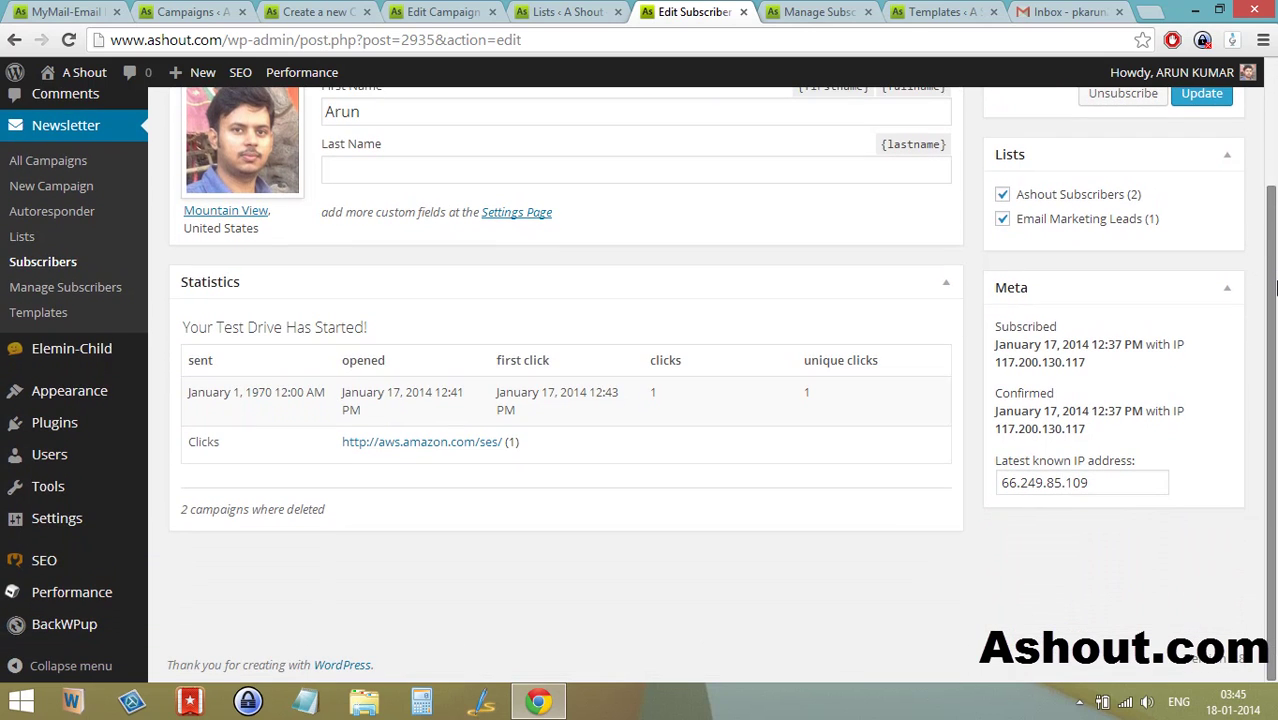
{"action": "left_click_drag", "start_coordinate": [195, 328], "coordinate": [335, 334]}
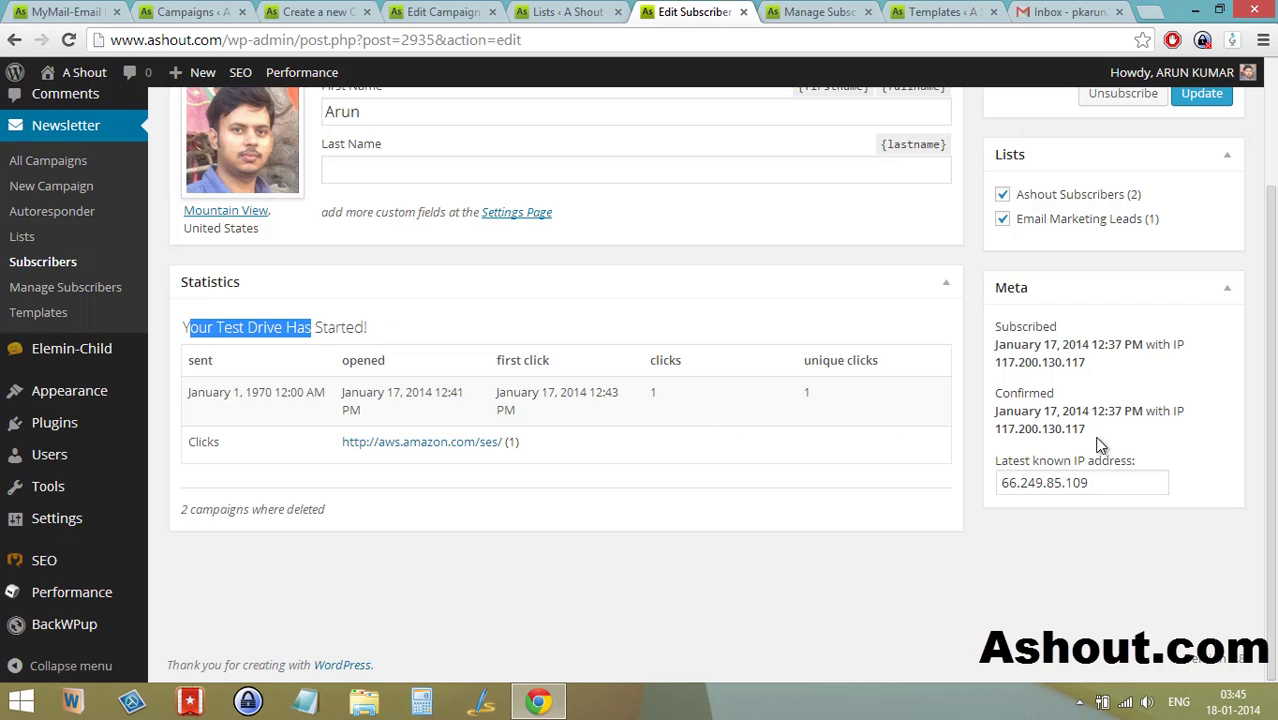
{"action": "scroll", "coordinate": [1099, 438], "scroll_direction": "up", "scroll_amount": 1}
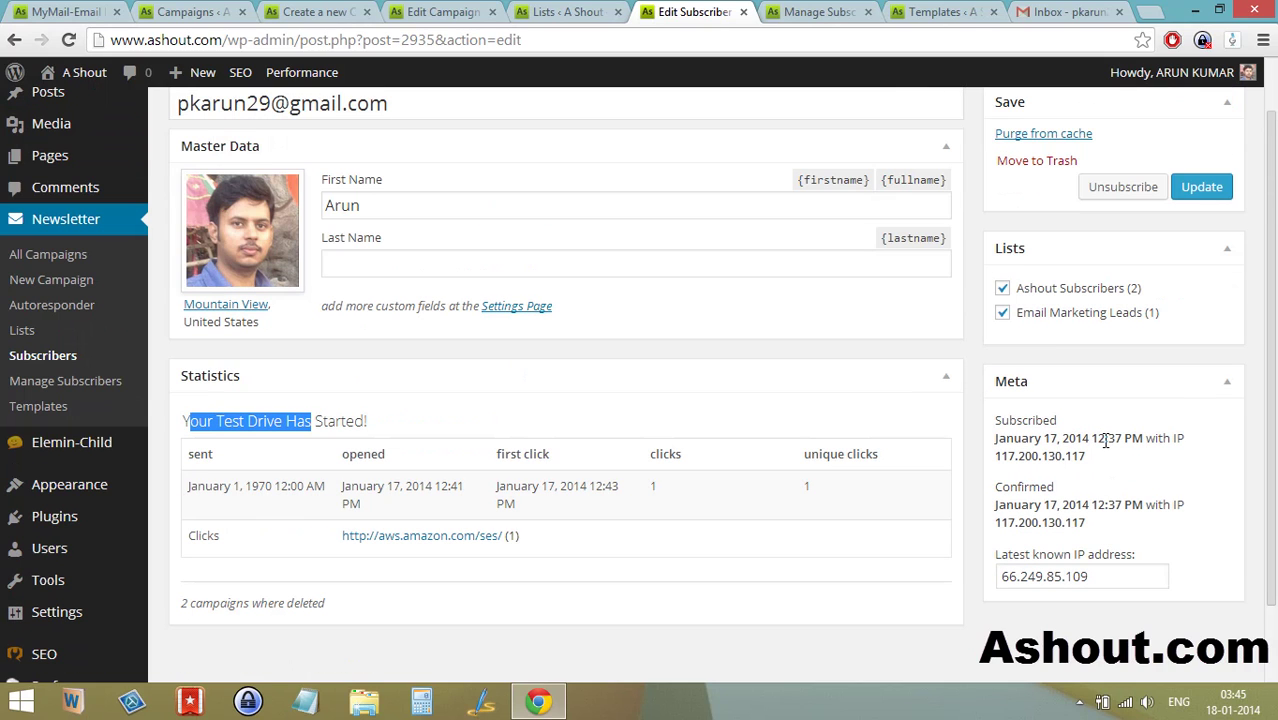
{"action": "scroll", "coordinate": [1104, 443], "scroll_direction": "up", "scroll_amount": 1}
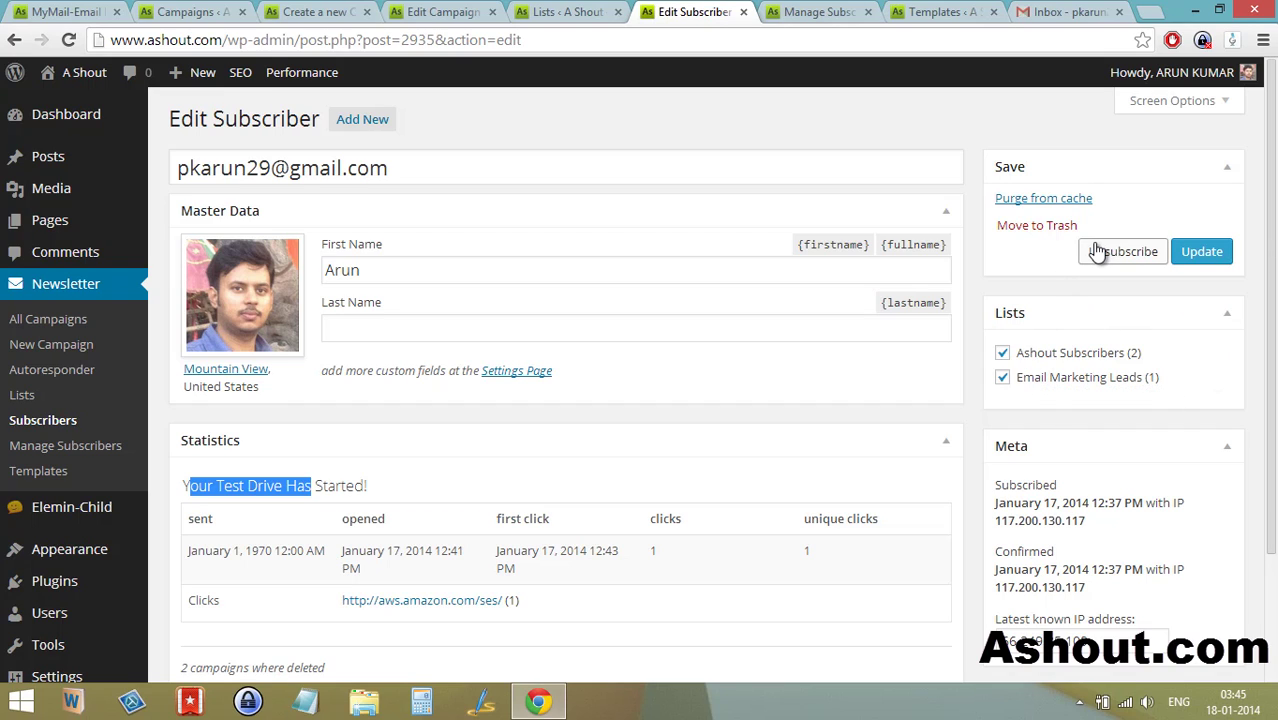
- Open the subscriber management page and review the options for importing subscribers by upload, paste or WordPress role
{"action": "left_click", "coordinate": [838, 10]}
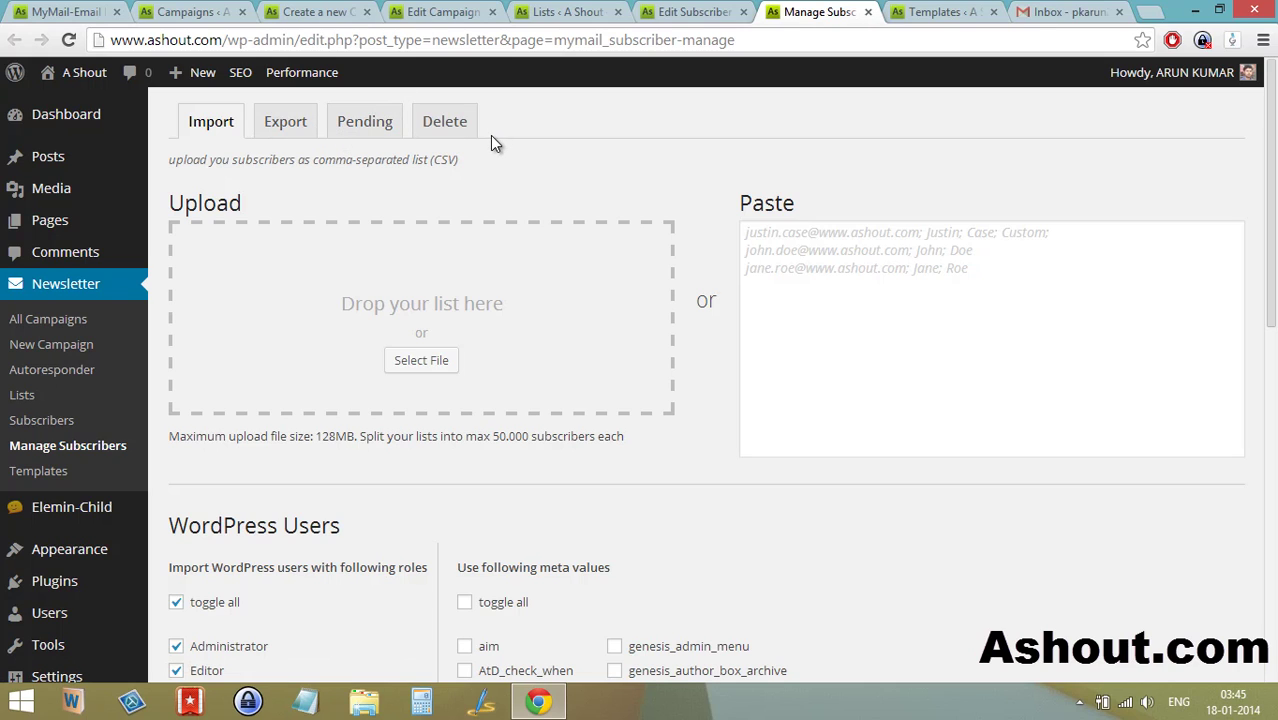
{"action": "scroll", "coordinate": [476, 180], "scroll_direction": "down", "scroll_amount": 1}
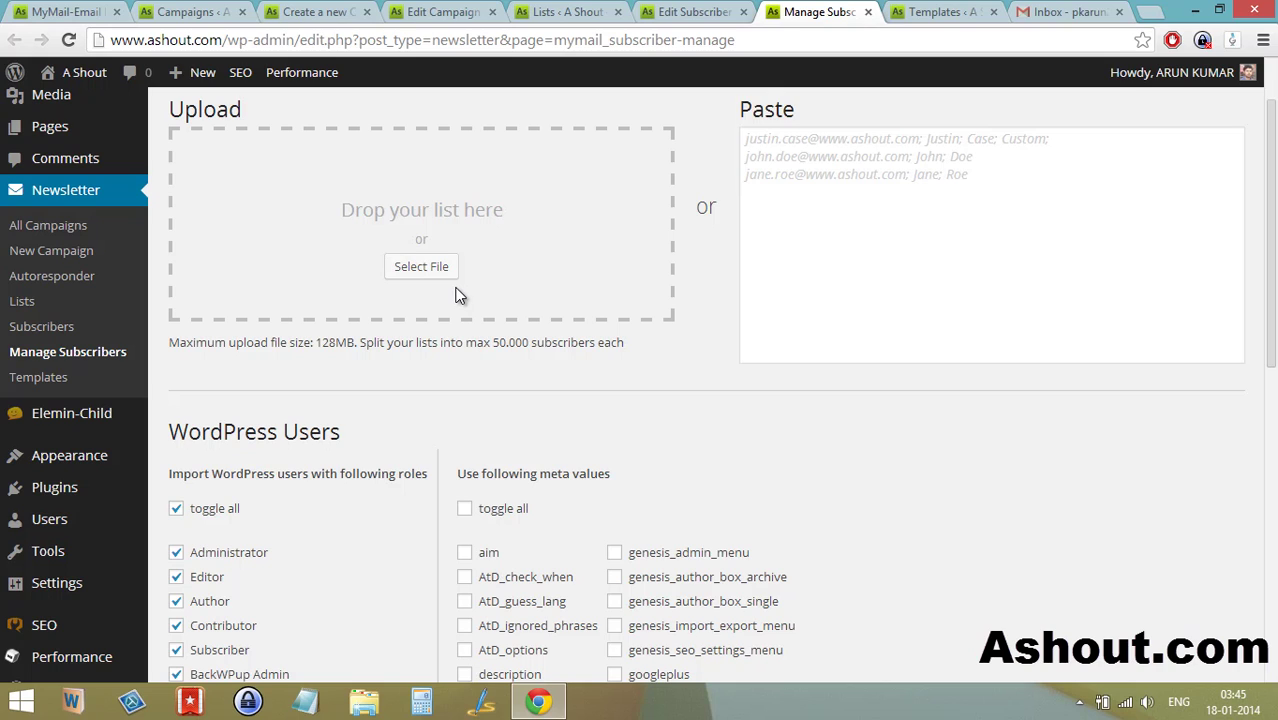
{"action": "scroll", "coordinate": [457, 295], "scroll_direction": "up", "scroll_amount": 1}
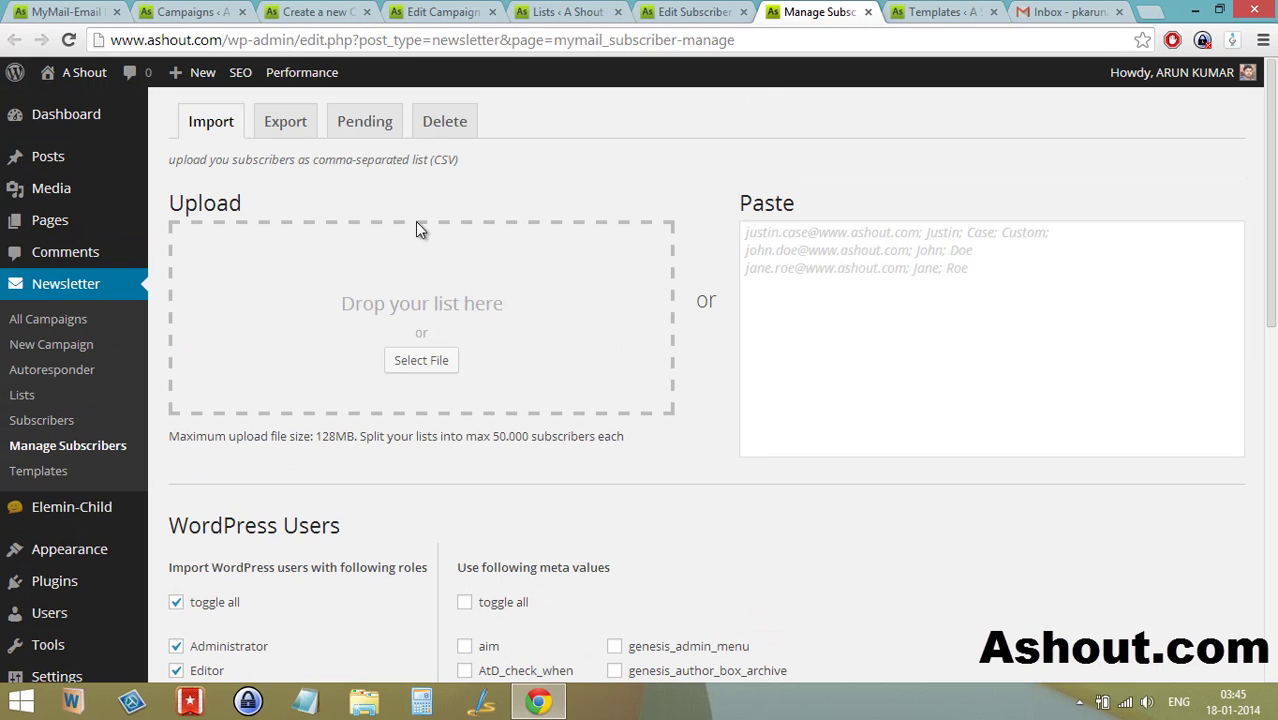
- Review the subscriber export options, including lists, statuses, output format and included columns
{"action": "left_click", "coordinate": [298, 128]}
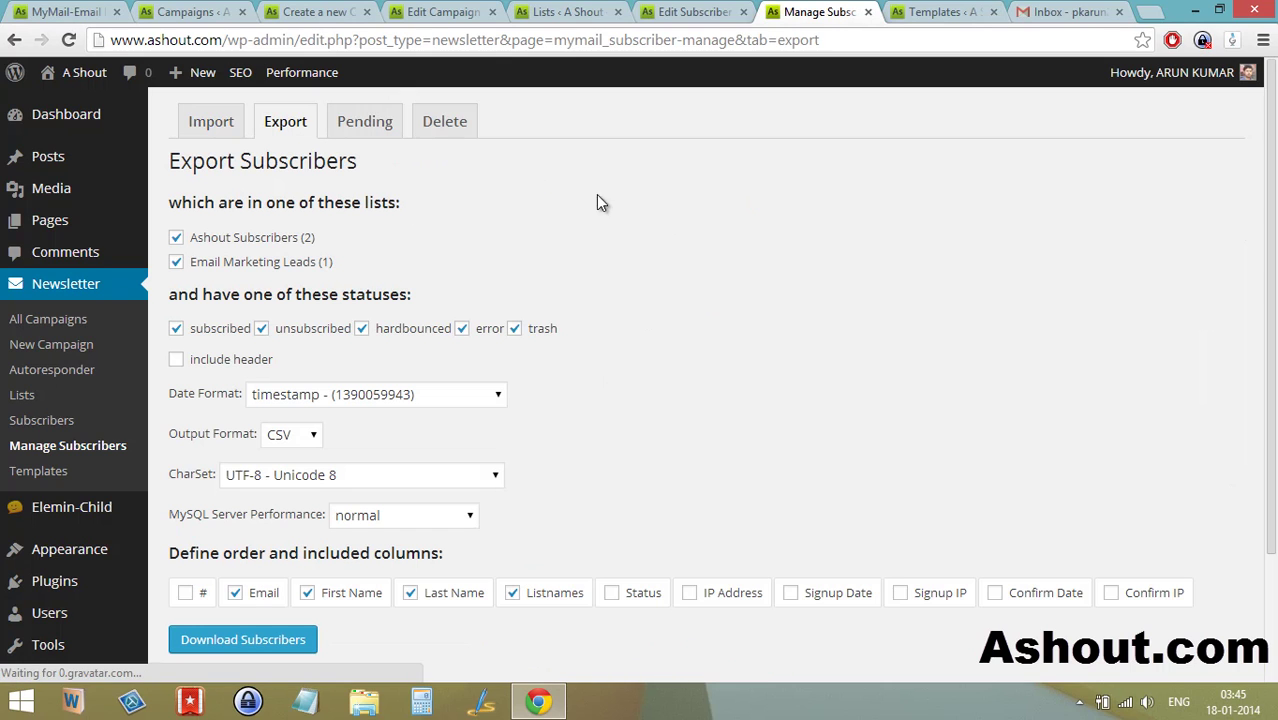
{"action": "scroll", "coordinate": [631, 446], "scroll_direction": "down", "scroll_amount": 2}
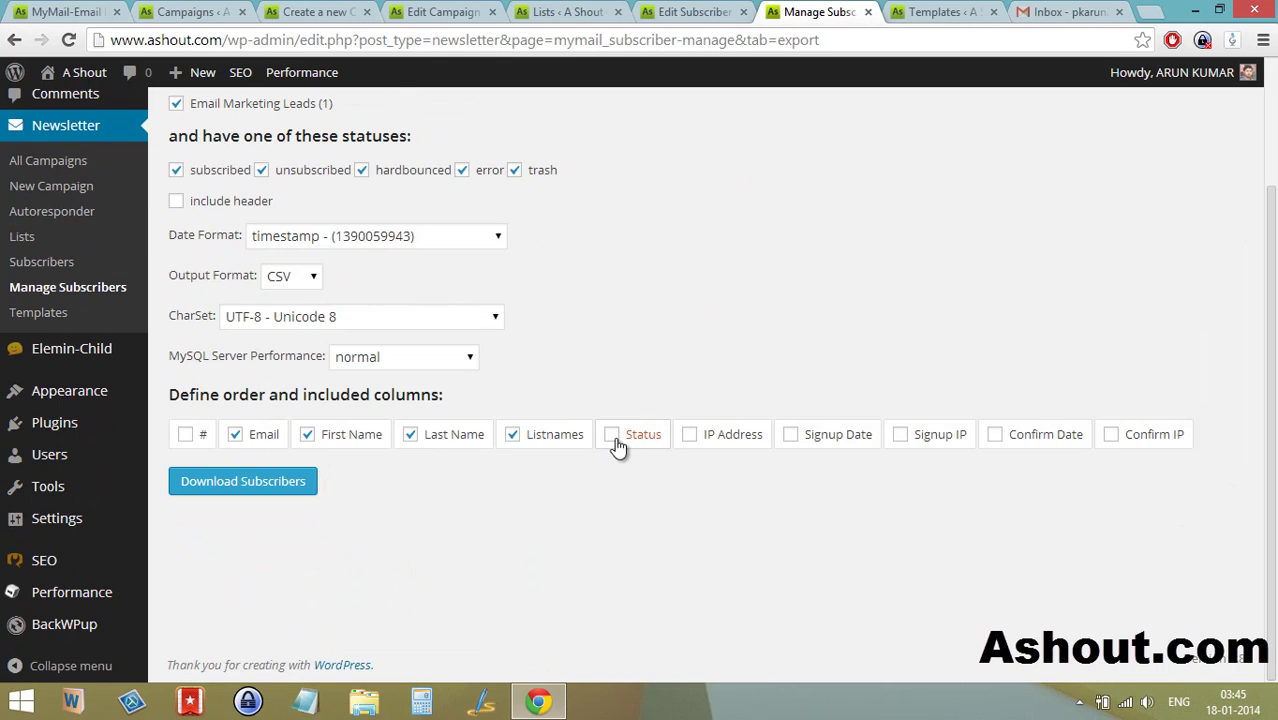
{"action": "scroll", "coordinate": [1275, 367], "scroll_direction": "up", "scroll_amount": 1}
{"action": "scroll", "coordinate": [1275, 367], "scroll_direction": "up", "scroll_amount": 1}
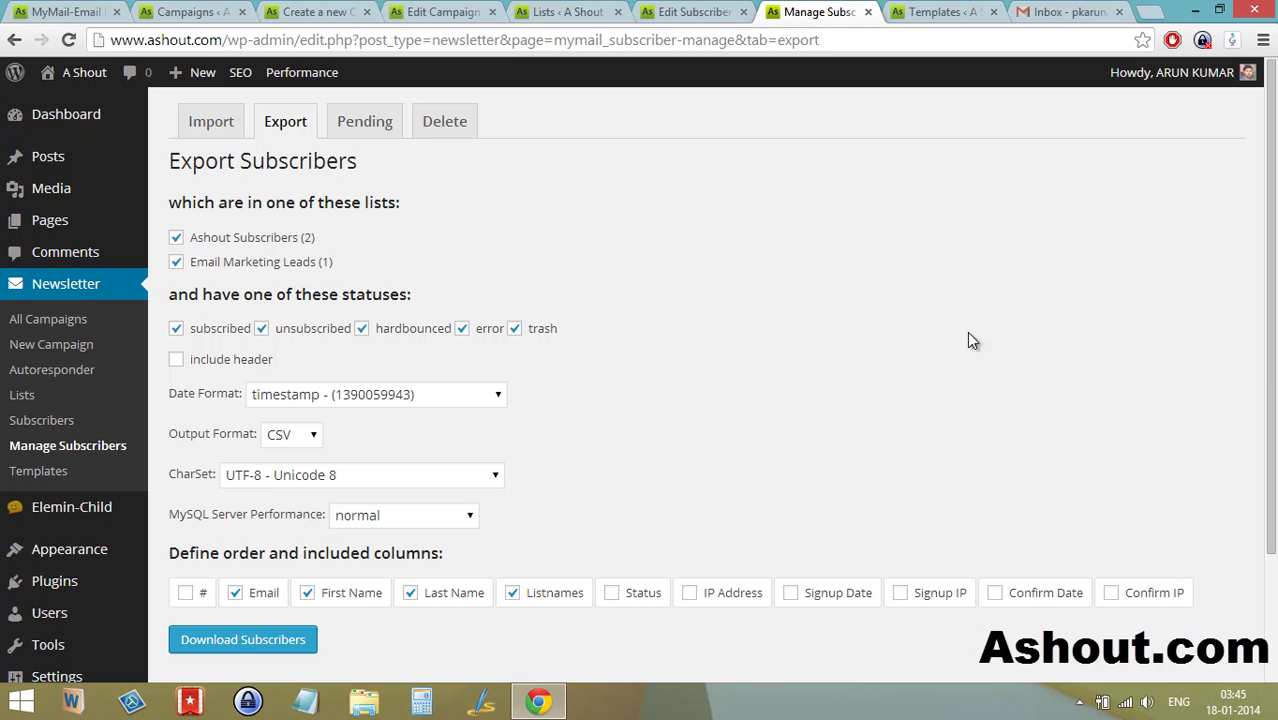
- View the pending subscribers and the options for deleting subscribers
{"action": "left_click", "coordinate": [347, 135]}
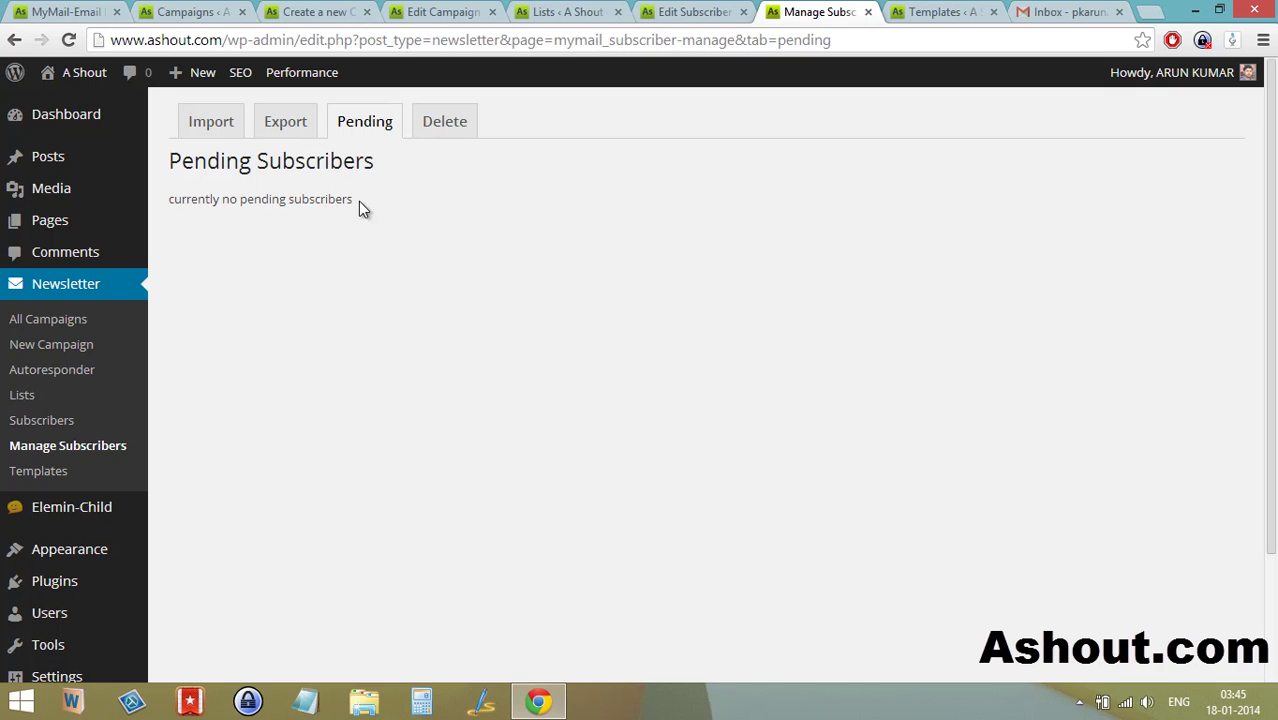
{"action": "left_click", "coordinate": [435, 133]}
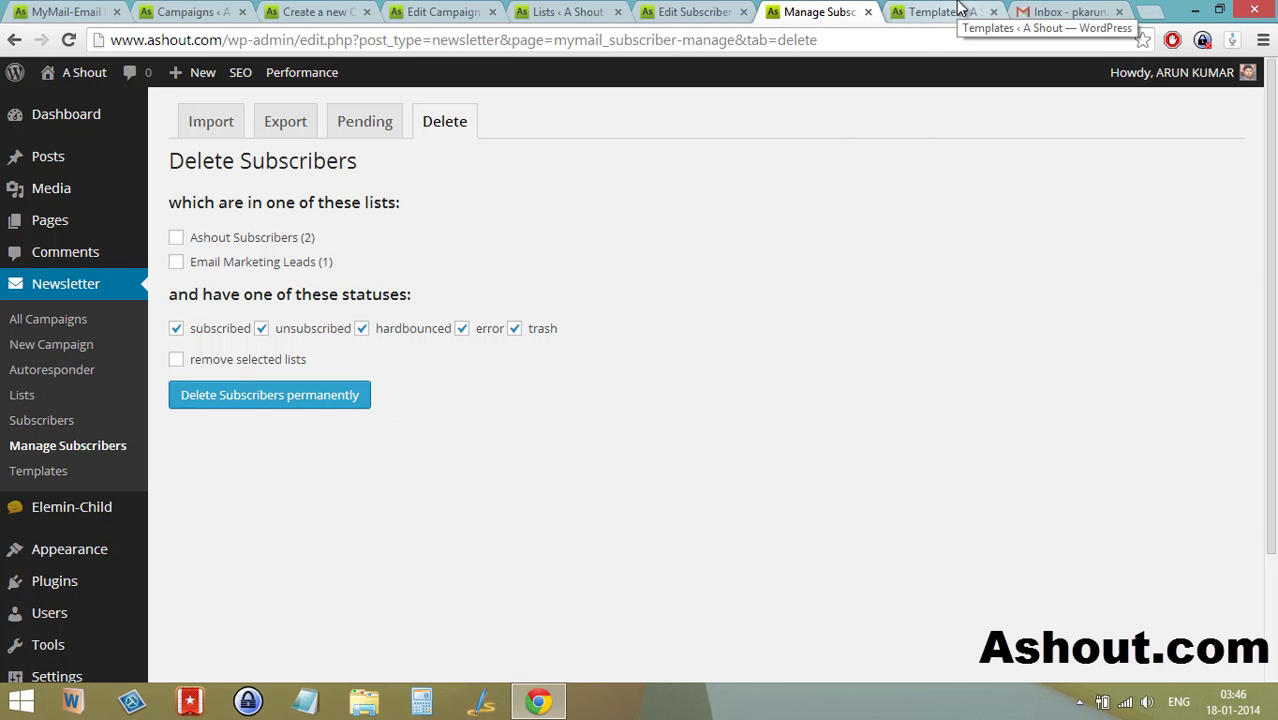
- Open the newsletter templates page and review the default and available templates
{"action": "left_click", "coordinate": [943, 11]}
{"action": "scroll", "coordinate": [820, 330], "scroll_direction": "down", "scroll_amount": 2}
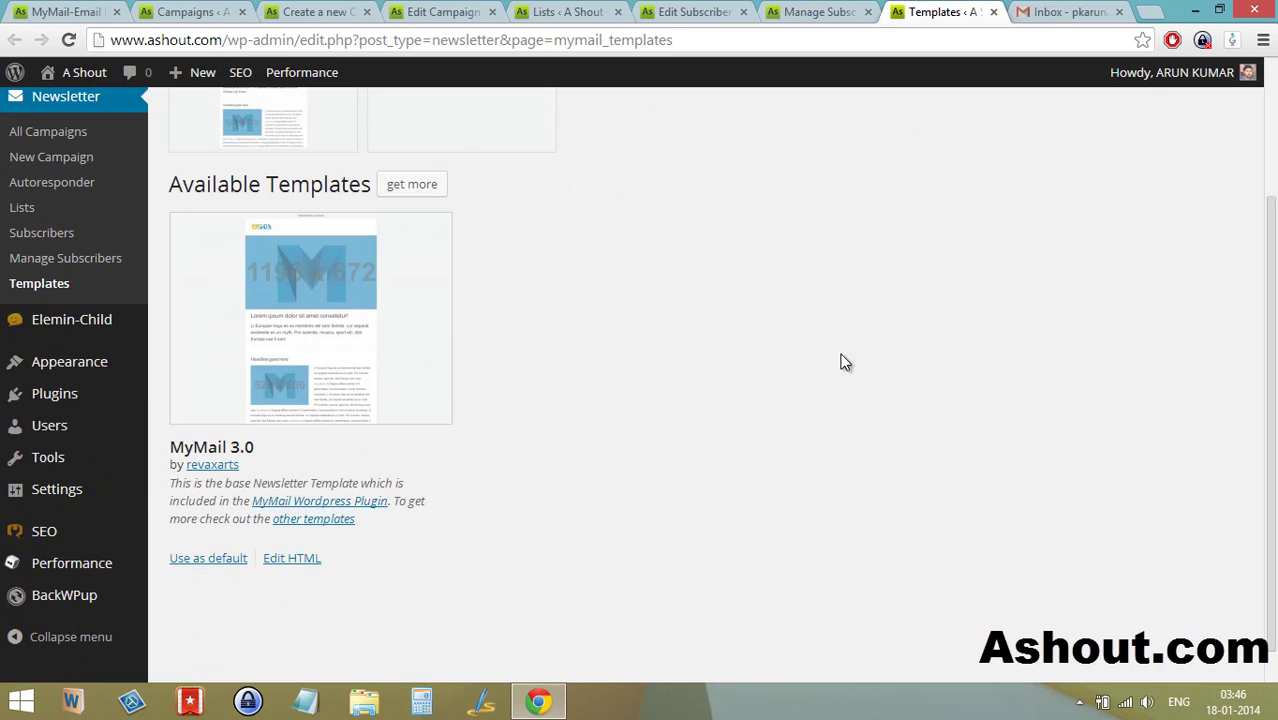
{"action": "scroll", "coordinate": [845, 362], "scroll_direction": "up", "scroll_amount": 2}
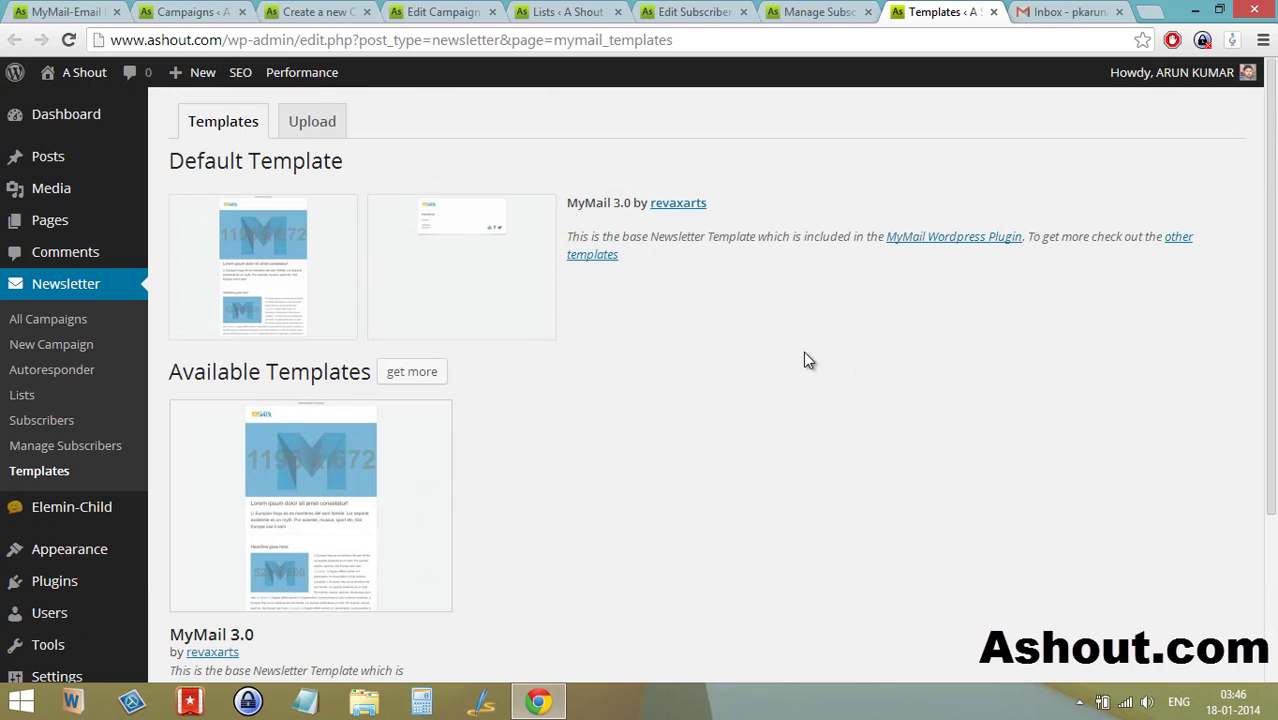
{"action": "scroll", "coordinate": [802, 352], "scroll_direction": "down", "scroll_amount": 2}
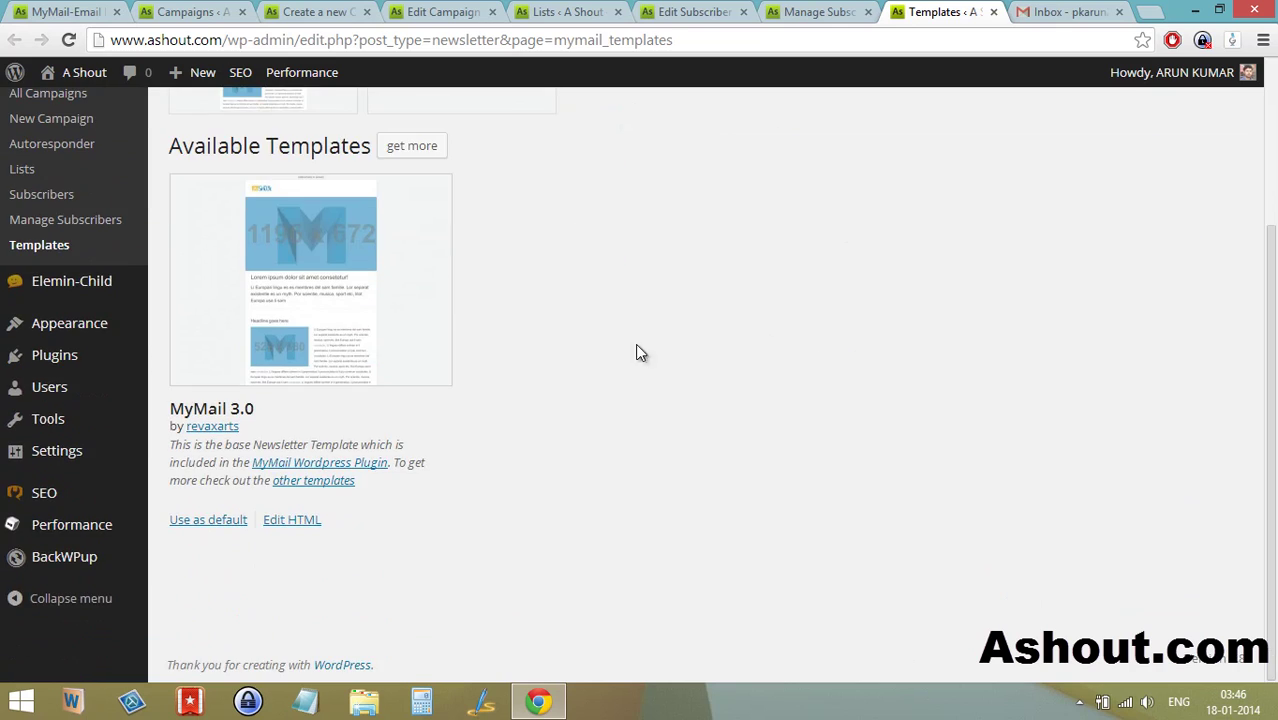
- Open the available MyMail 3.0 template's HTML for editing, look through the index.html code and save it
{"action": "left_click", "coordinate": [288, 520]}
{"action": "scroll", "coordinate": [694, 523], "scroll_direction": "down", "scroll_amount": 3}
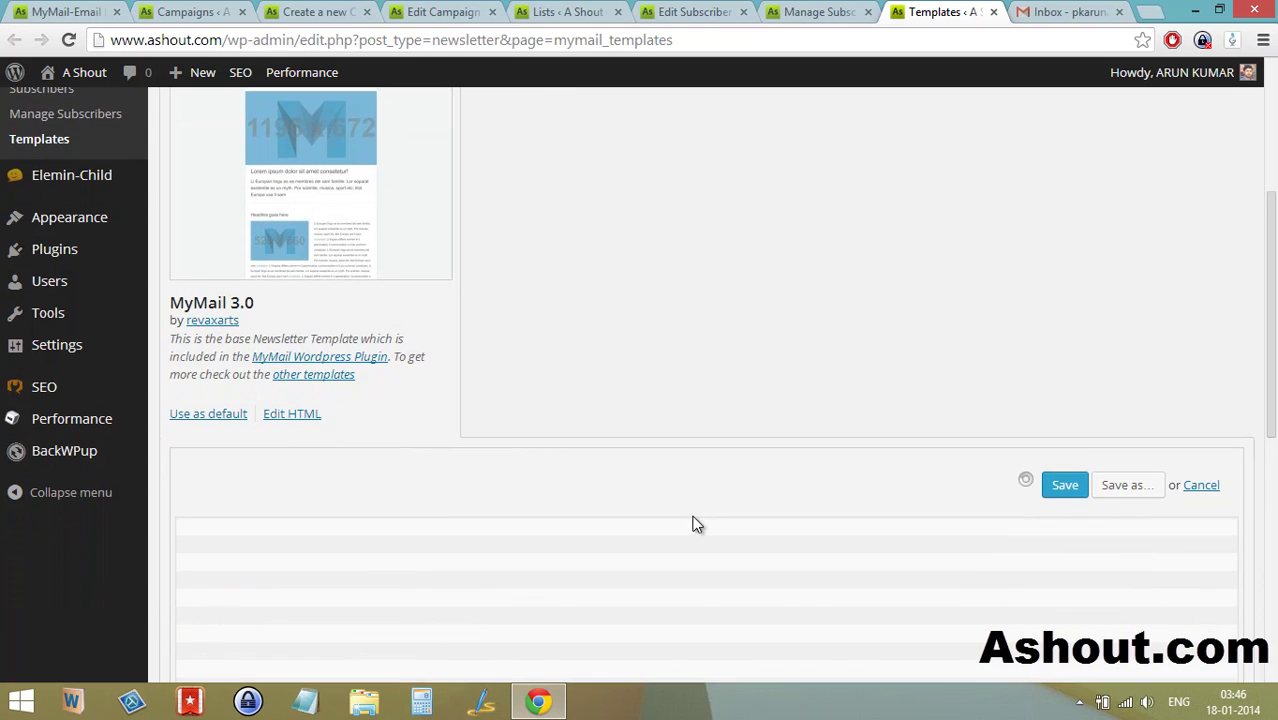
{"action": "scroll", "coordinate": [1026, 490], "scroll_direction": "down", "scroll_amount": 2}
{"action": "scroll", "coordinate": [1028, 493], "scroll_direction": "up", "scroll_amount": 2}
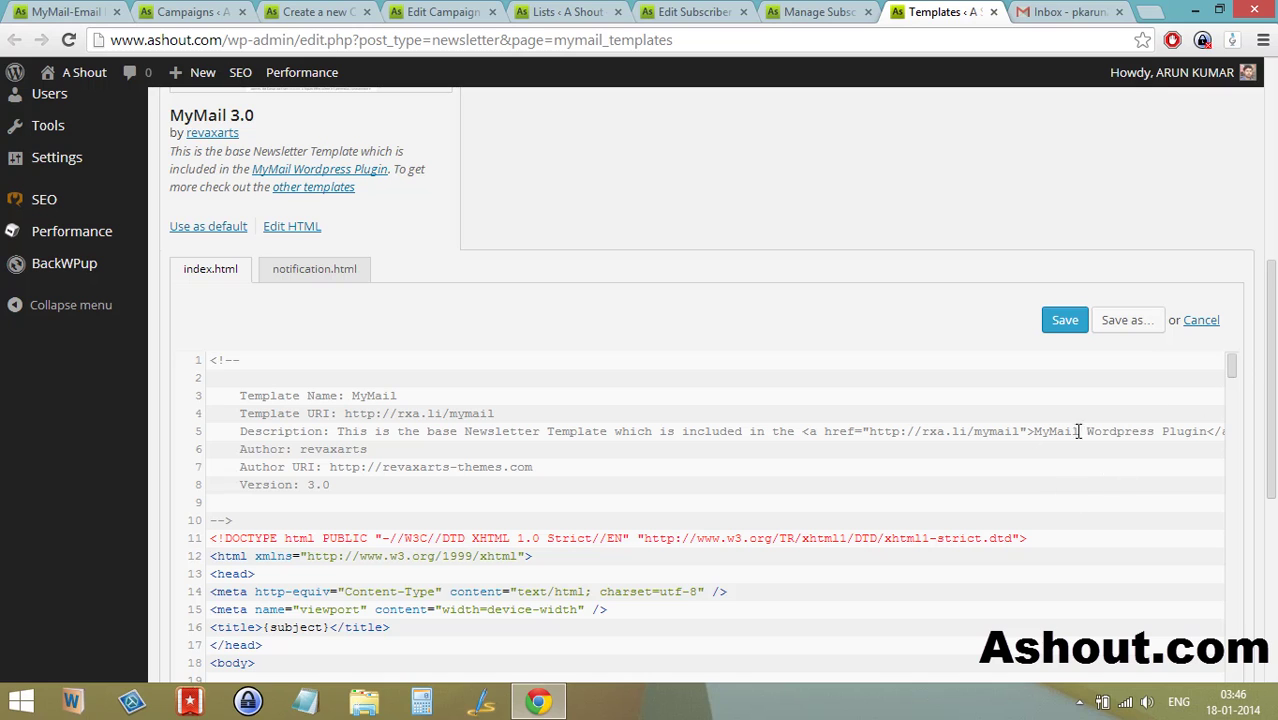
{"action": "scroll", "coordinate": [1090, 435], "scroll_direction": "down", "scroll_amount": 8}
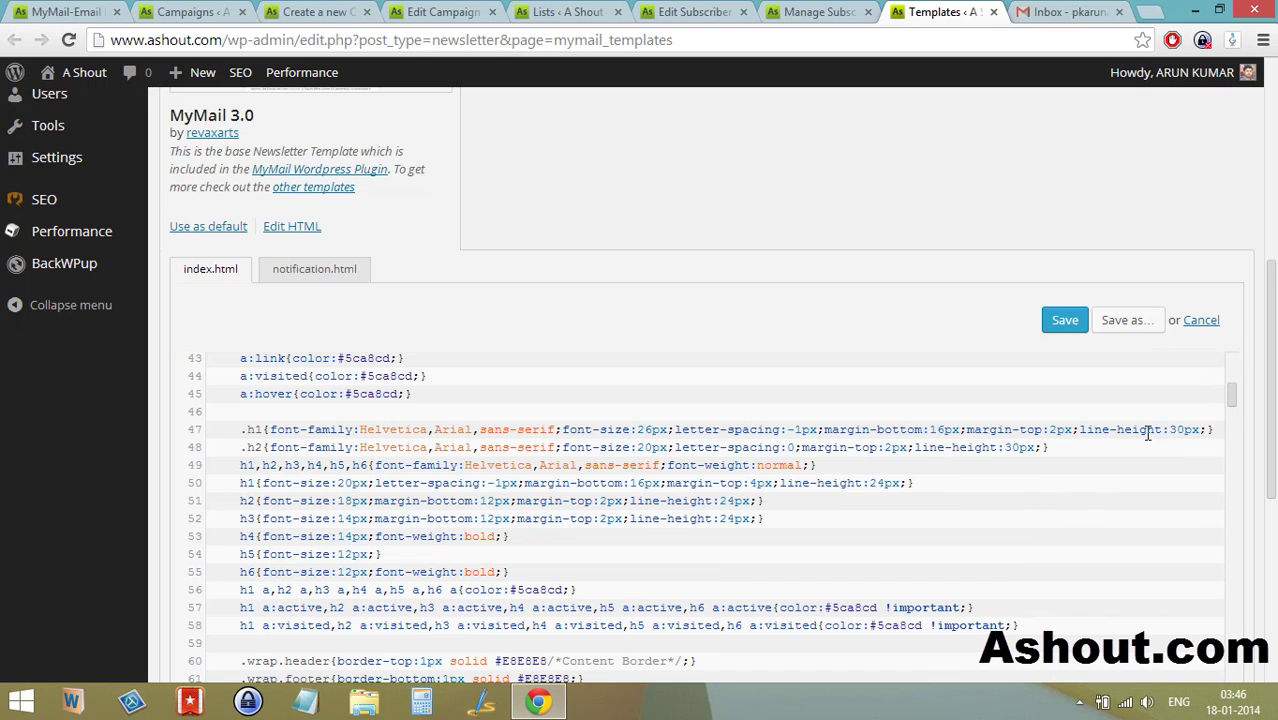
{"action": "left_click", "coordinate": [1062, 322]}
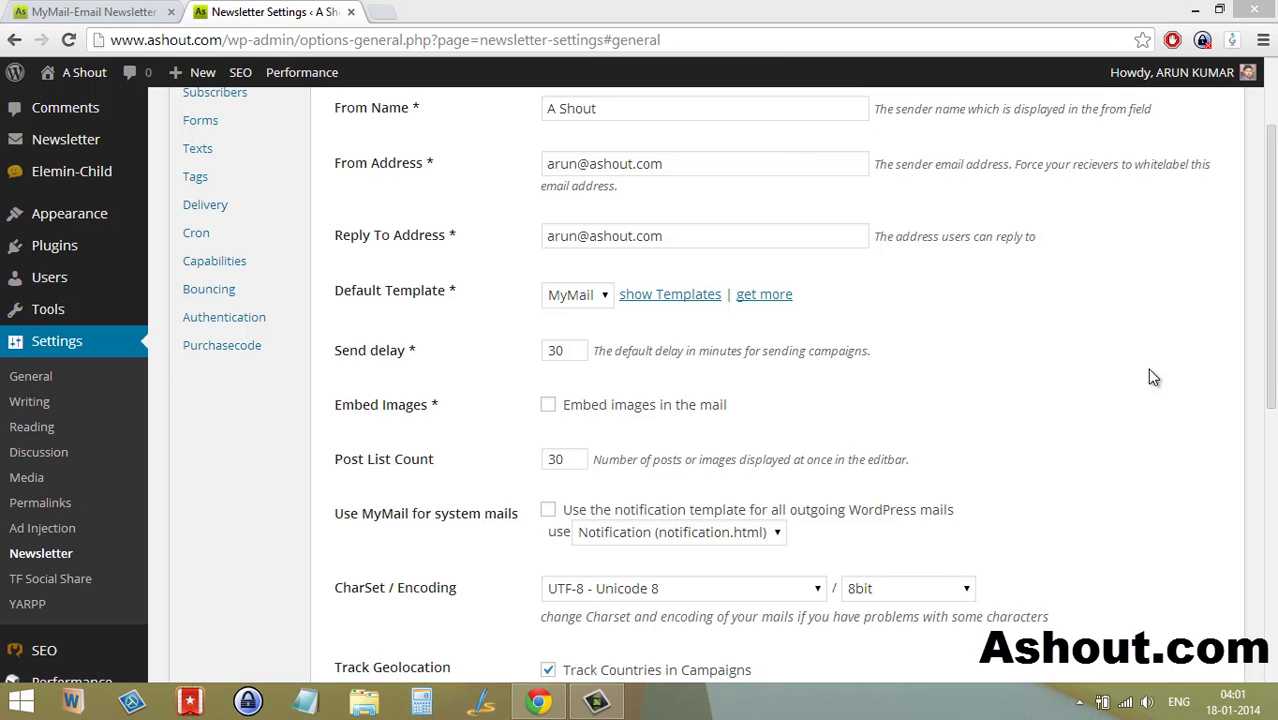
- Review the General and Frontend sections of the newsletter settings
{"action": "left_click_drag", "start_coordinate": [1269, 328], "coordinate": [1272, 256]}
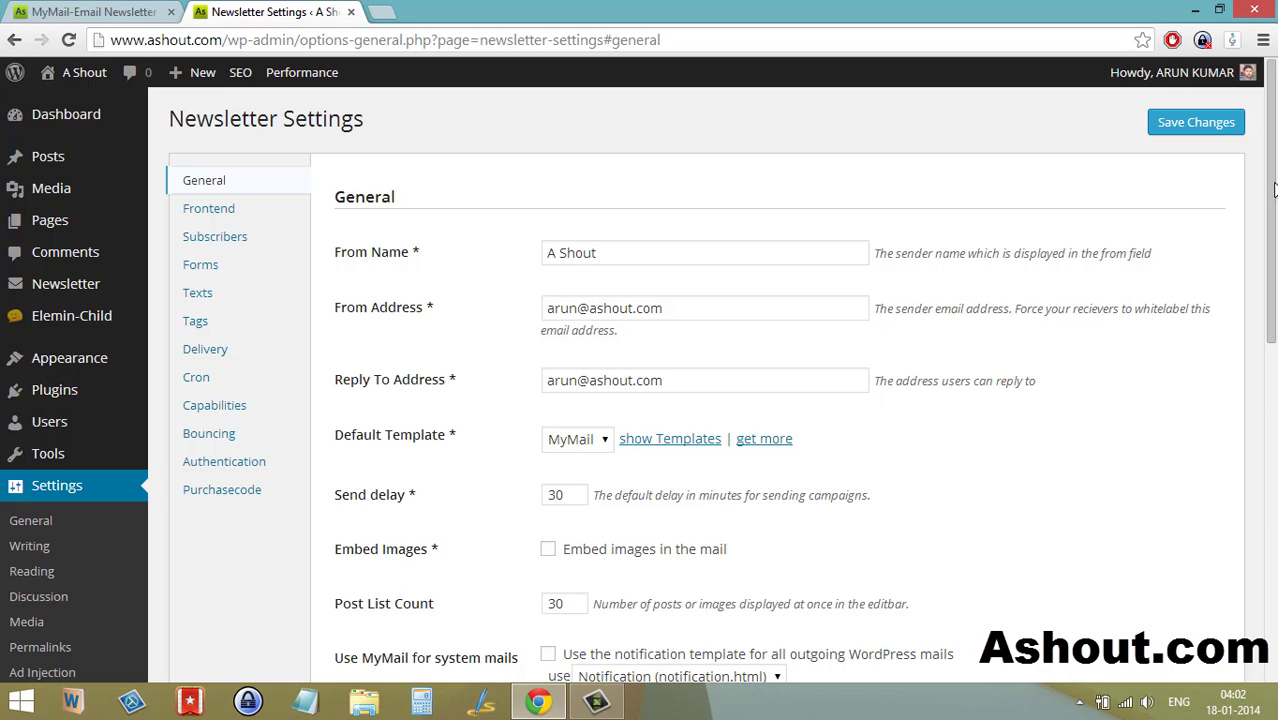
{"action": "mouse_move", "coordinate": [1274, 175]}
{"action": "left_mouse_down"}
{"action": "mouse_move", "coordinate": [1274, 515]}
{"action": "mouse_move", "coordinate": [1274, 200]}
{"action": "left_mouse_up"}
{"action": "left_click", "coordinate": [205, 210]}
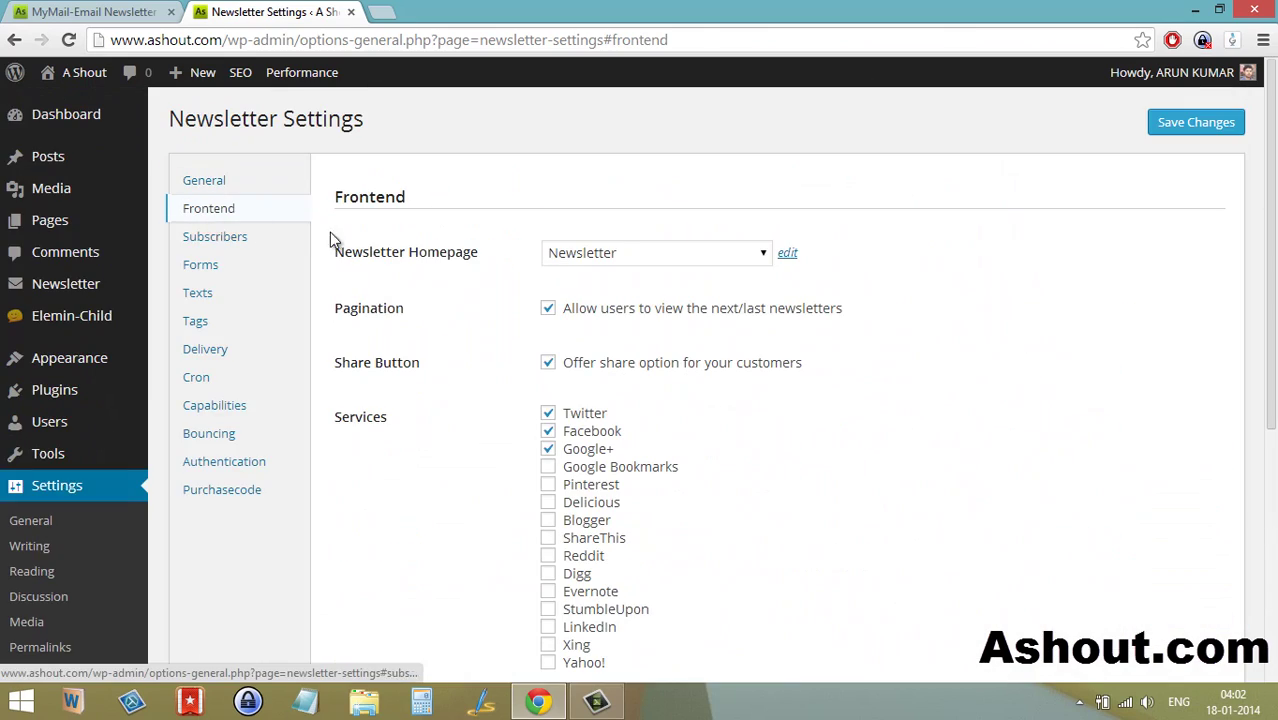
{"action": "scroll", "coordinate": [1060, 382], "scroll_direction": "down", "scroll_amount": 4}
{"action": "scroll", "coordinate": [1060, 382], "scroll_direction": "up", "scroll_amount": 3}
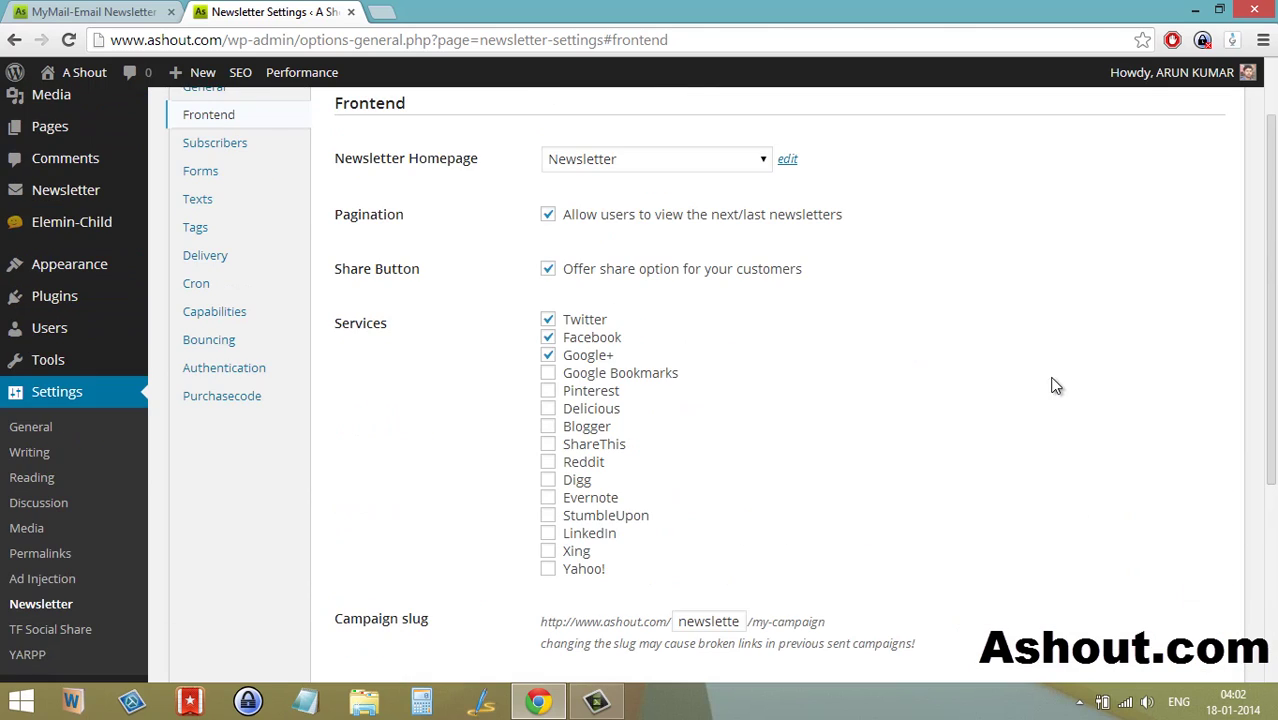
{"action": "scroll", "coordinate": [285, 272], "scroll_direction": "up", "scroll_amount": 1}
- Review the Subscribers section of the newsletter settings, including double opt-in, confirmation resending and the subscription message
{"action": "left_click", "coordinate": [200, 243]}
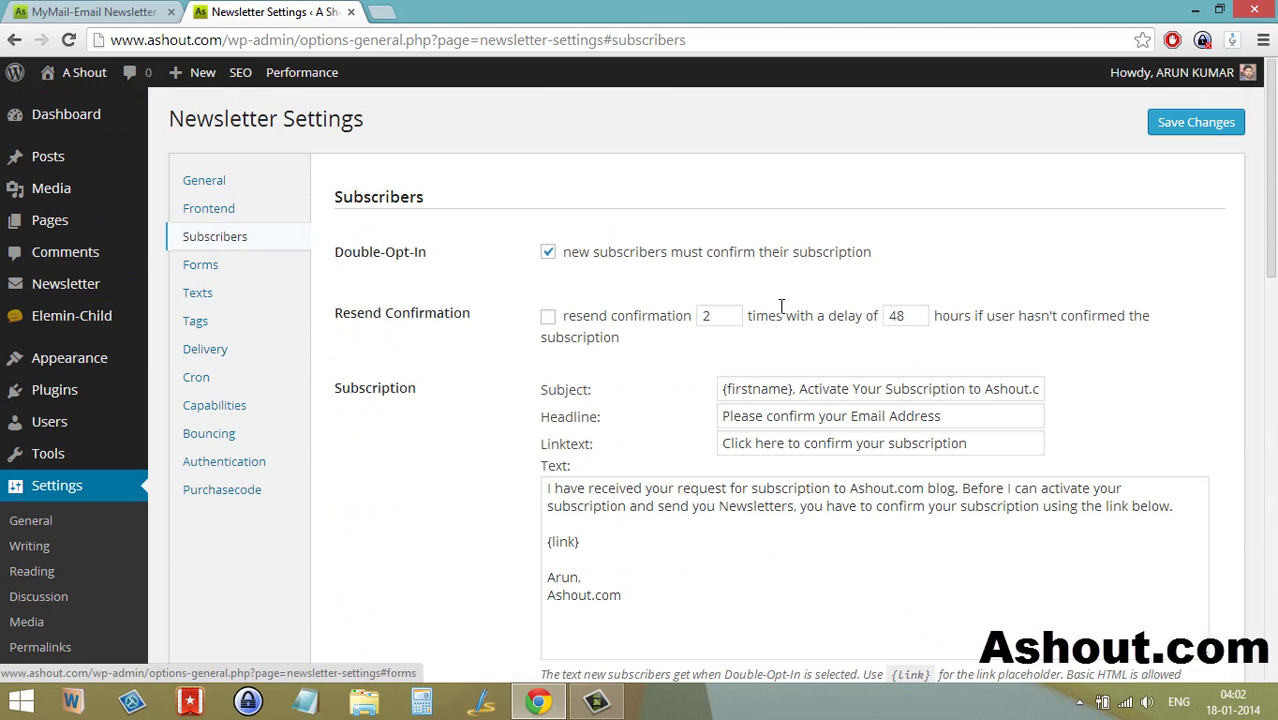
{"action": "scroll", "coordinate": [816, 300], "scroll_direction": "down", "scroll_amount": 3}
{"action": "scroll", "coordinate": [900, 250], "scroll_direction": "up", "scroll_amount": 2}
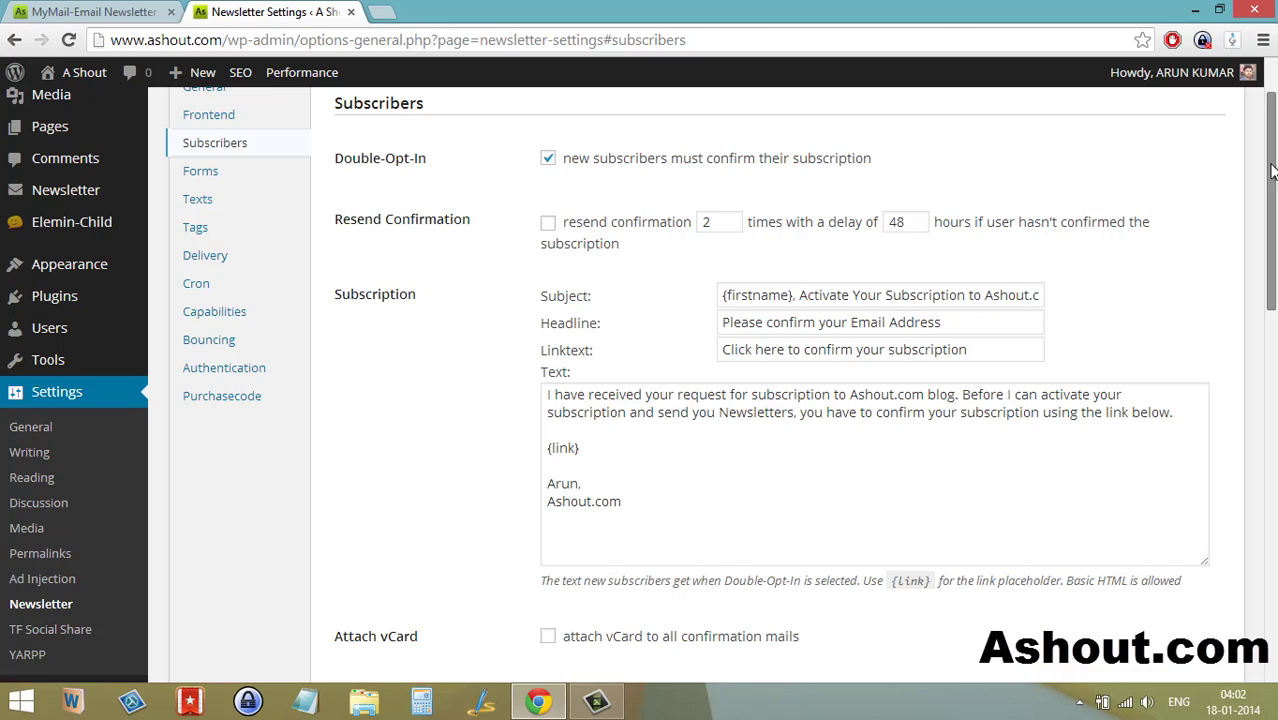
{"action": "left_click_drag", "start_coordinate": [1270, 170], "coordinate": [1033, 125]}
- Review the Forms section of the newsletter settings, from the Sidebar form's fields to the global form CSS options
{"action": "left_click", "coordinate": [220, 264]}
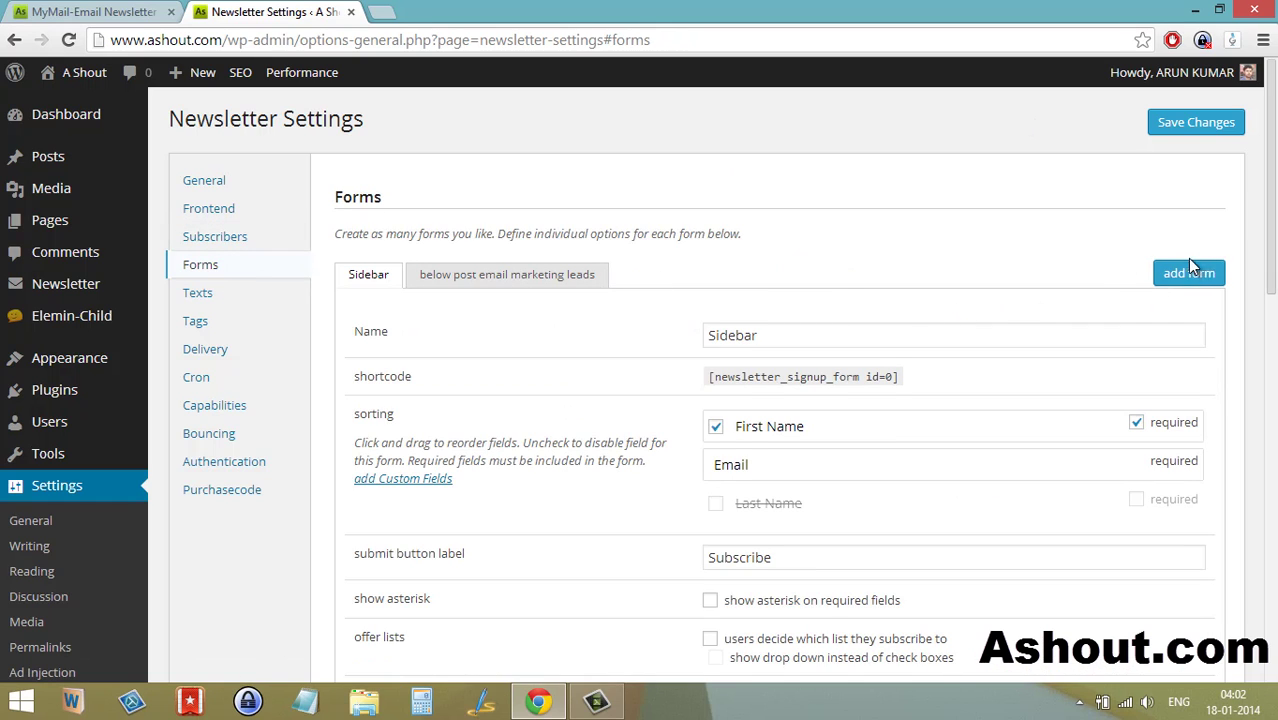
{"action": "left_click_drag", "start_coordinate": [1270, 260], "coordinate": [1270, 430]}
{"action": "scroll", "coordinate": [1033, 522], "scroll_direction": "down", "scroll_amount": 3}
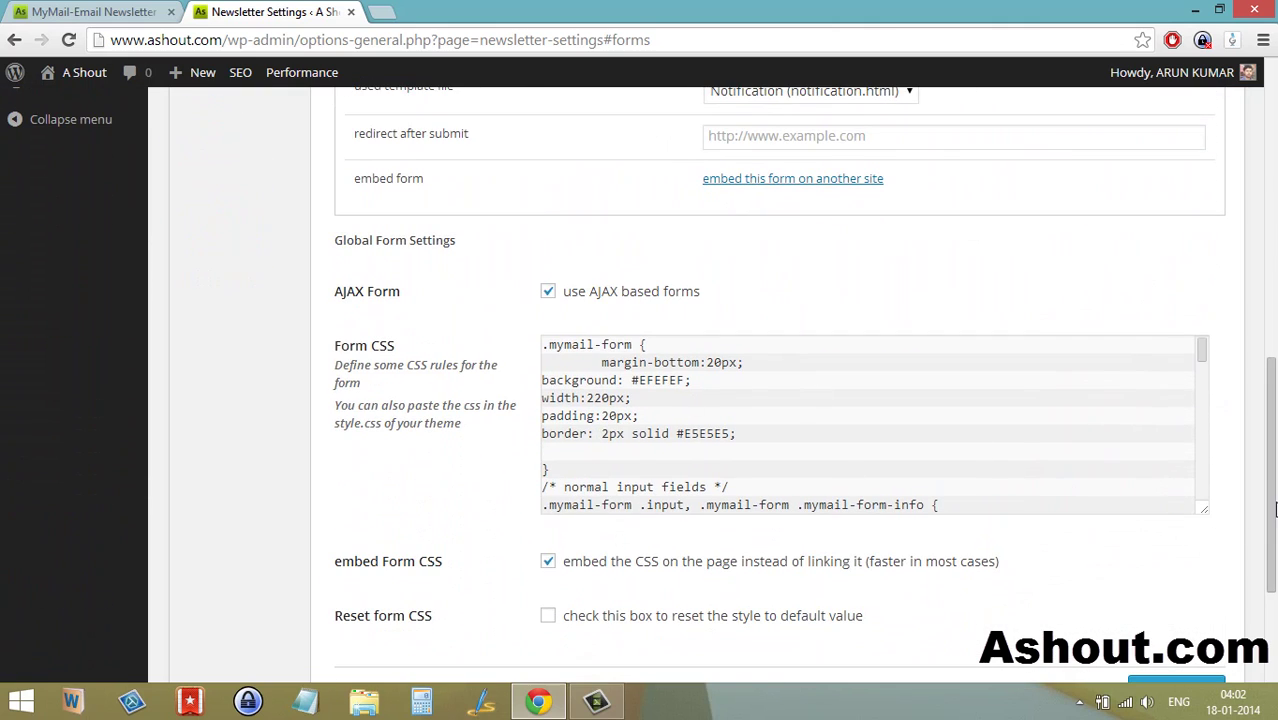
{"action": "left_click_drag", "start_coordinate": [1270, 496], "coordinate": [1262, 573]}
{"action": "scroll", "coordinate": [700, 400], "scroll_direction": "up", "scroll_amount": 15}
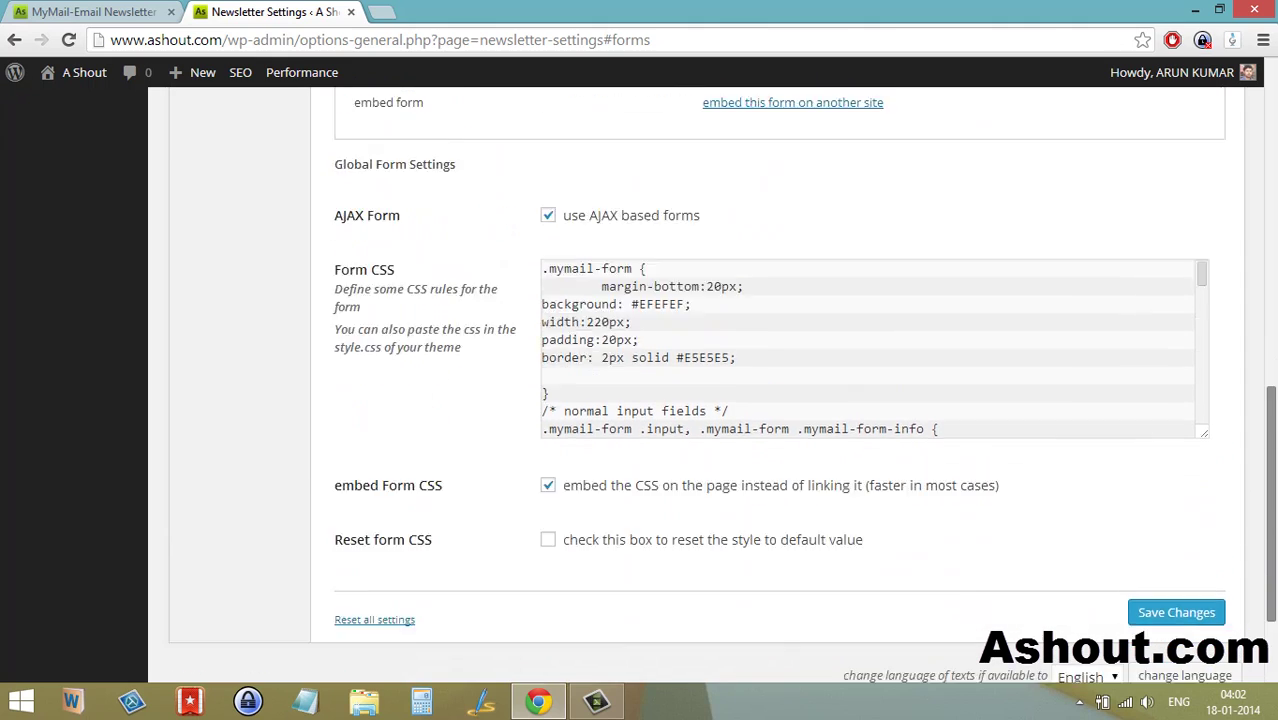
- Review the Texts section of the newsletter settings, covering subscription form messages, field labels and mail texts
{"action": "left_click", "coordinate": [197, 292]}
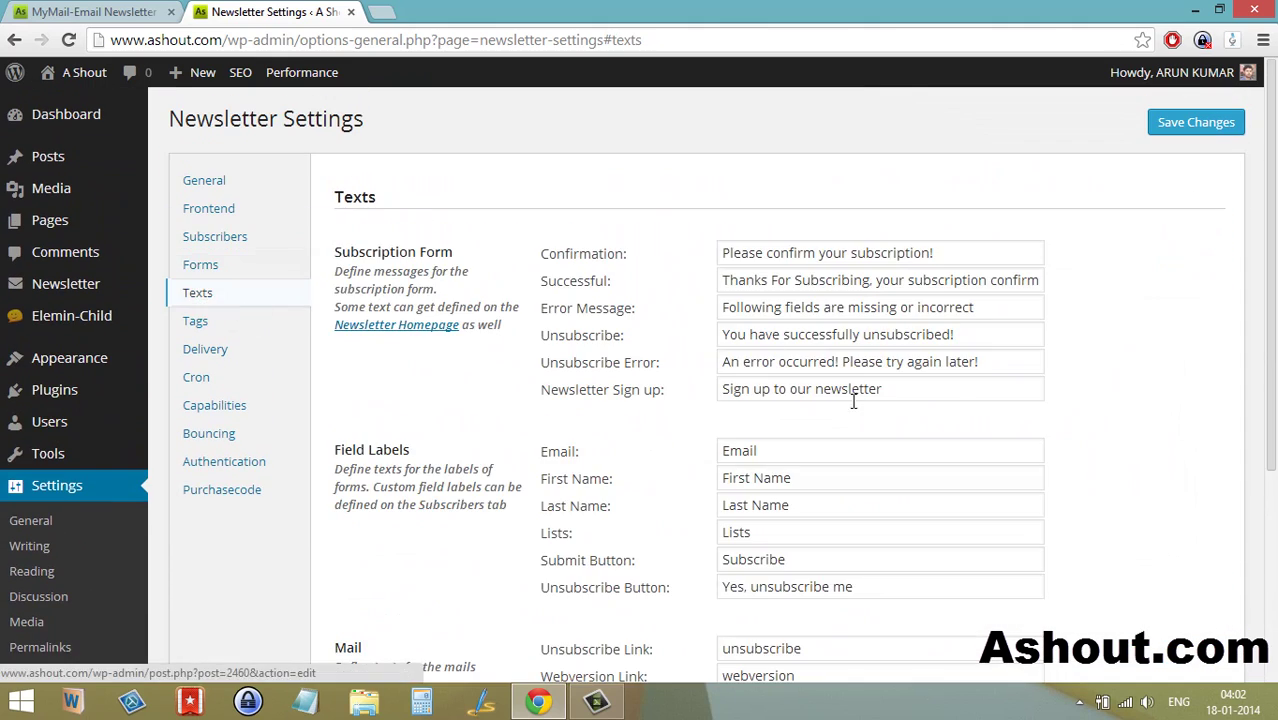
{"action": "scroll", "coordinate": [955, 428], "scroll_direction": "down", "scroll_amount": 2}
{"action": "scroll", "coordinate": [620, 372], "scroll_direction": "up", "scroll_amount": 2}
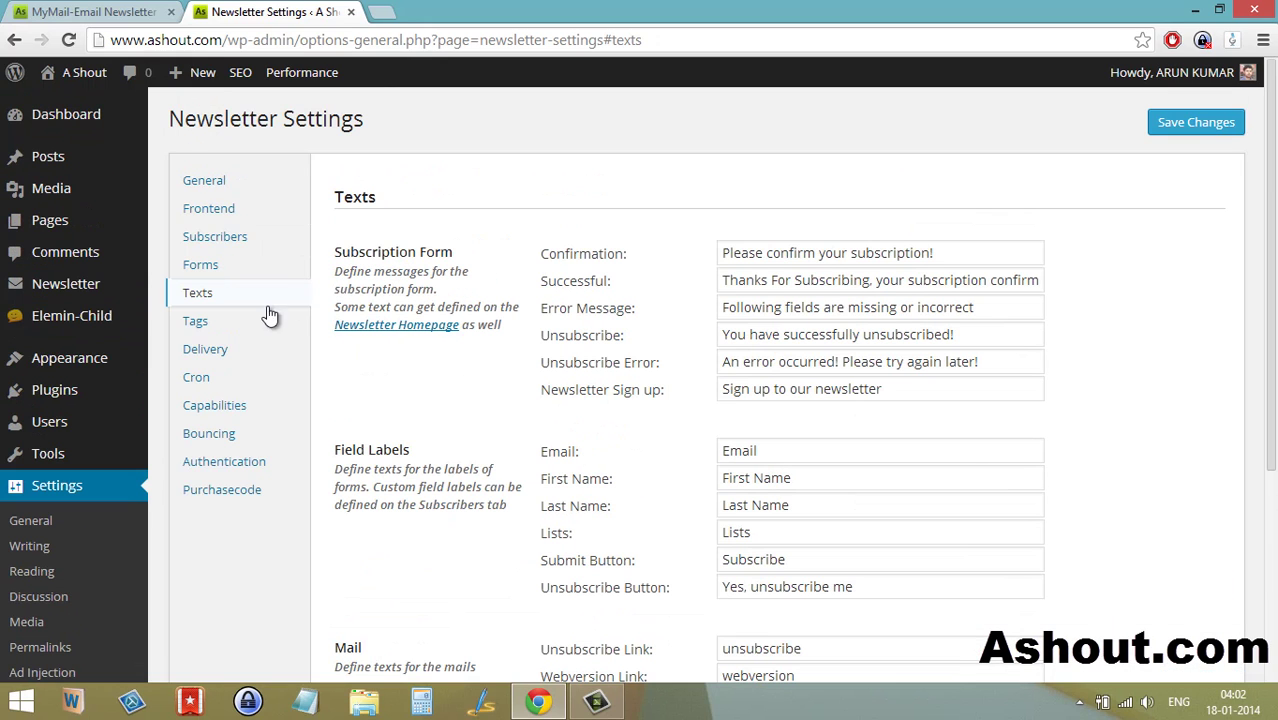
- Review the Tags section of the newsletter settings, covering reserved, permanent, custom and special tags
{"action": "left_click", "coordinate": [195, 321]}
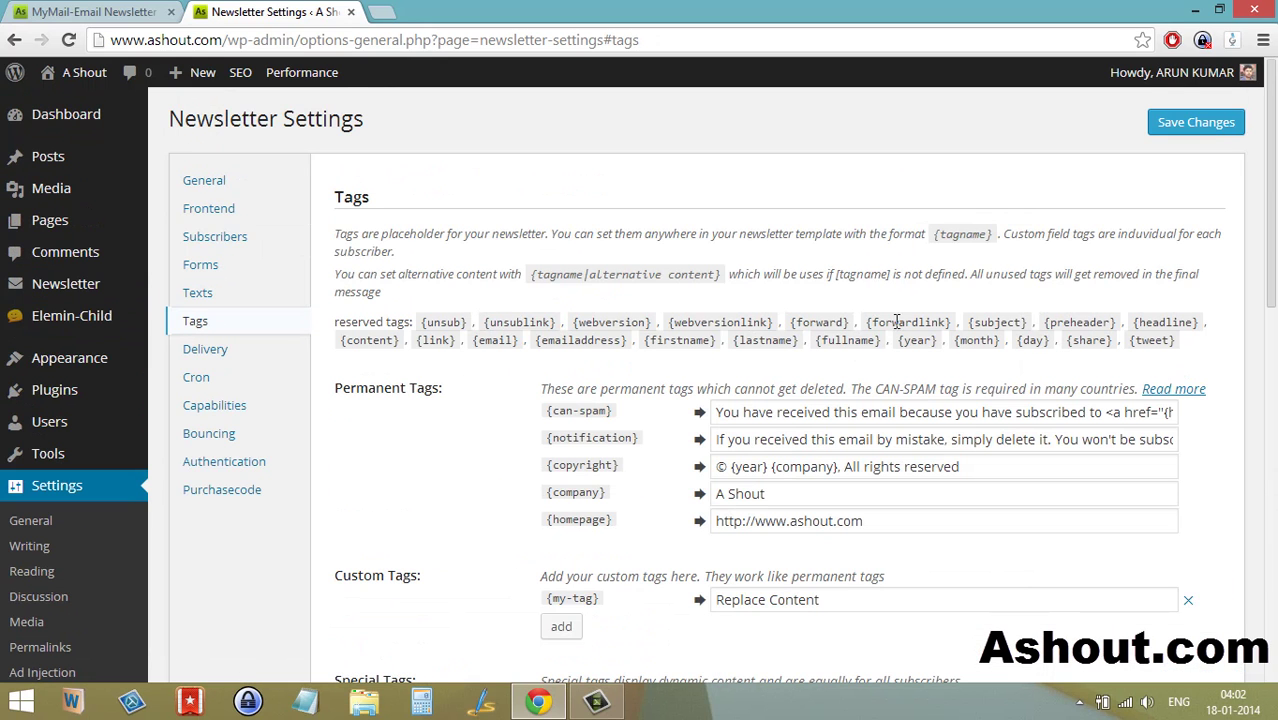
{"action": "left_click_drag", "start_coordinate": [1265, 210], "coordinate": [959, 288]}
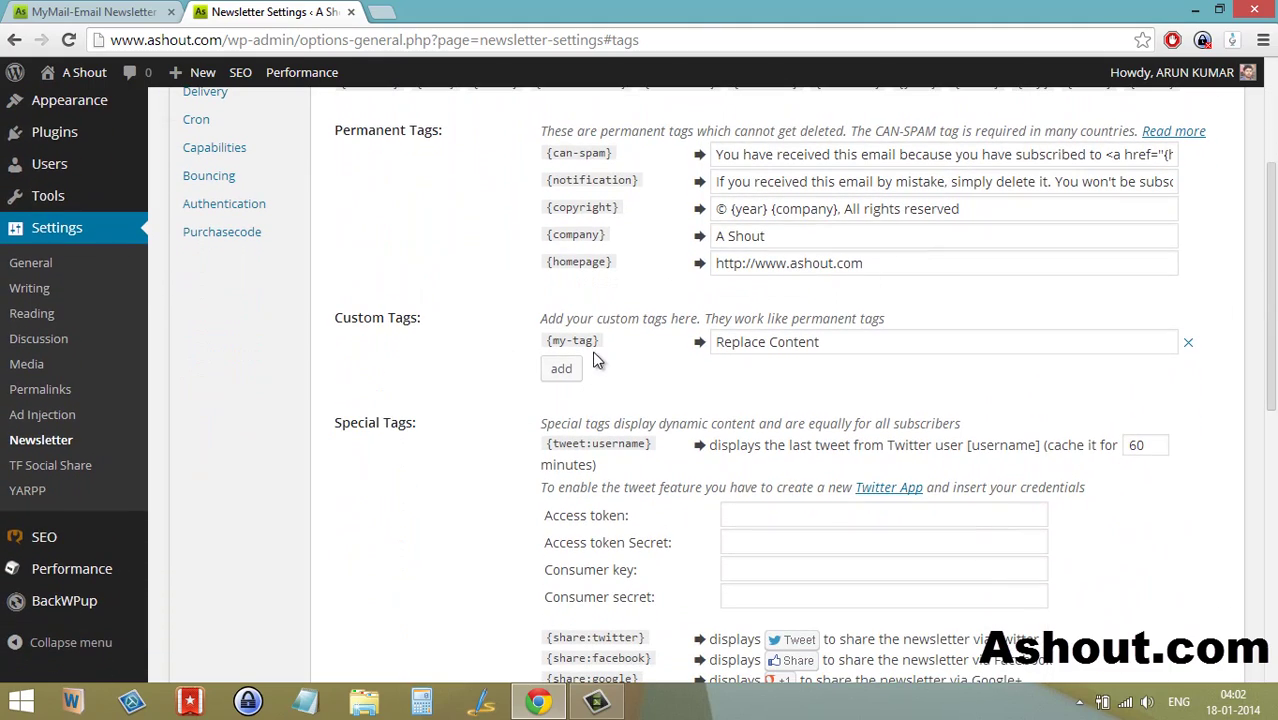
{"action": "left_click_drag", "start_coordinate": [1266, 331], "coordinate": [1274, 571]}
{"action": "scroll", "coordinate": [1274, 571], "scroll_direction": "up", "scroll_amount": 15}
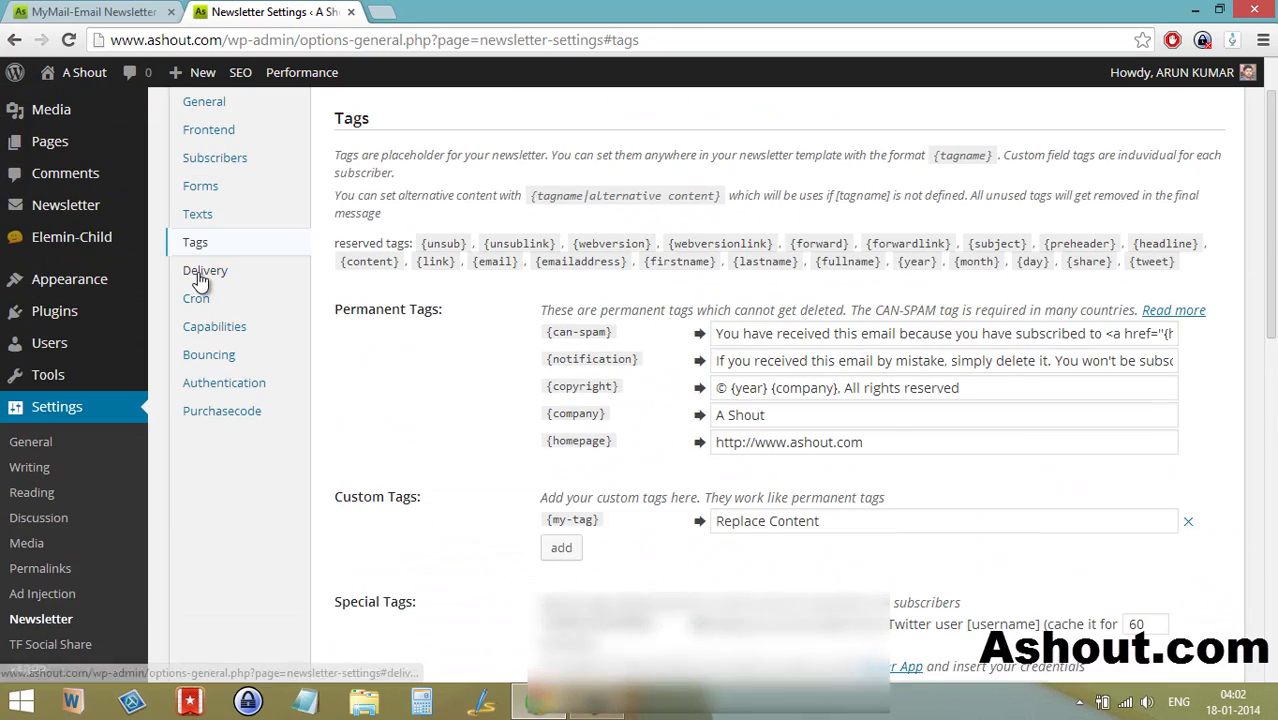
- Review the Delivery section of the newsletter settings, from the sending limits and split campaigns to the AmazonSES credentials
{"action": "left_click", "coordinate": [205, 272]}
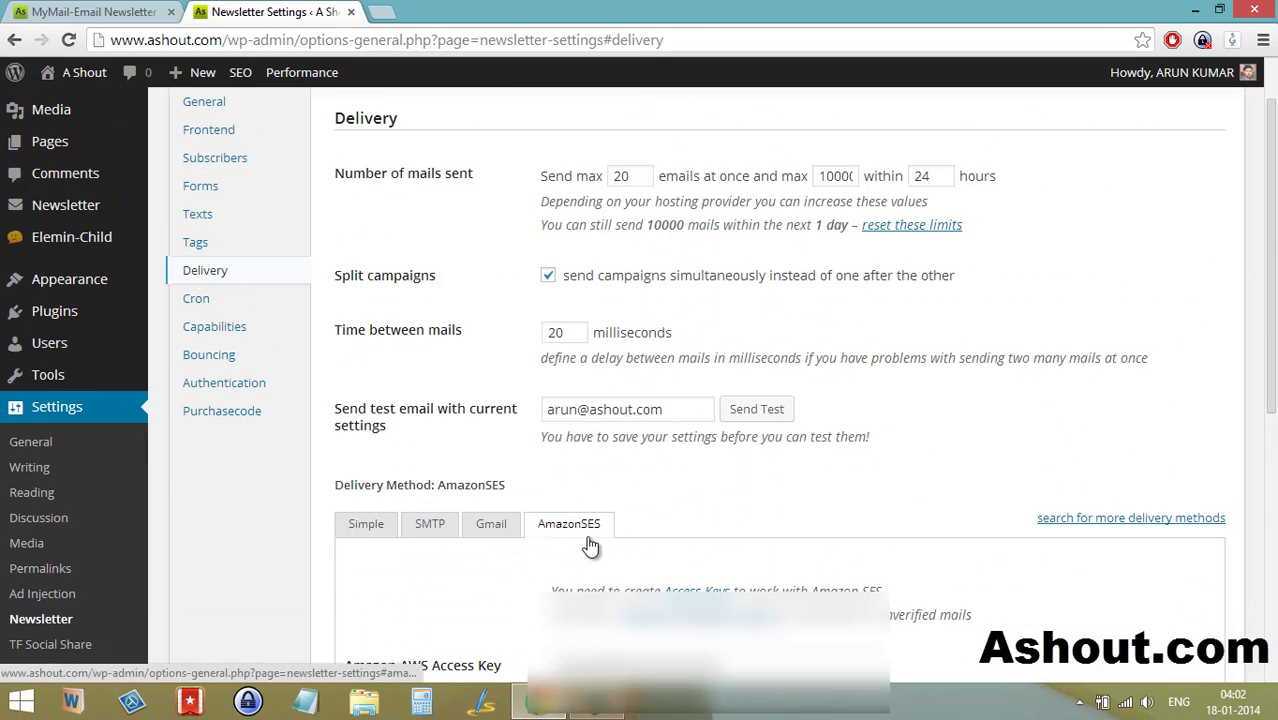
{"action": "scroll", "coordinate": [590, 548], "scroll_direction": "up", "scroll_amount": 1}
{"action": "scroll", "coordinate": [706, 554], "scroll_direction": "down", "scroll_amount": 1}
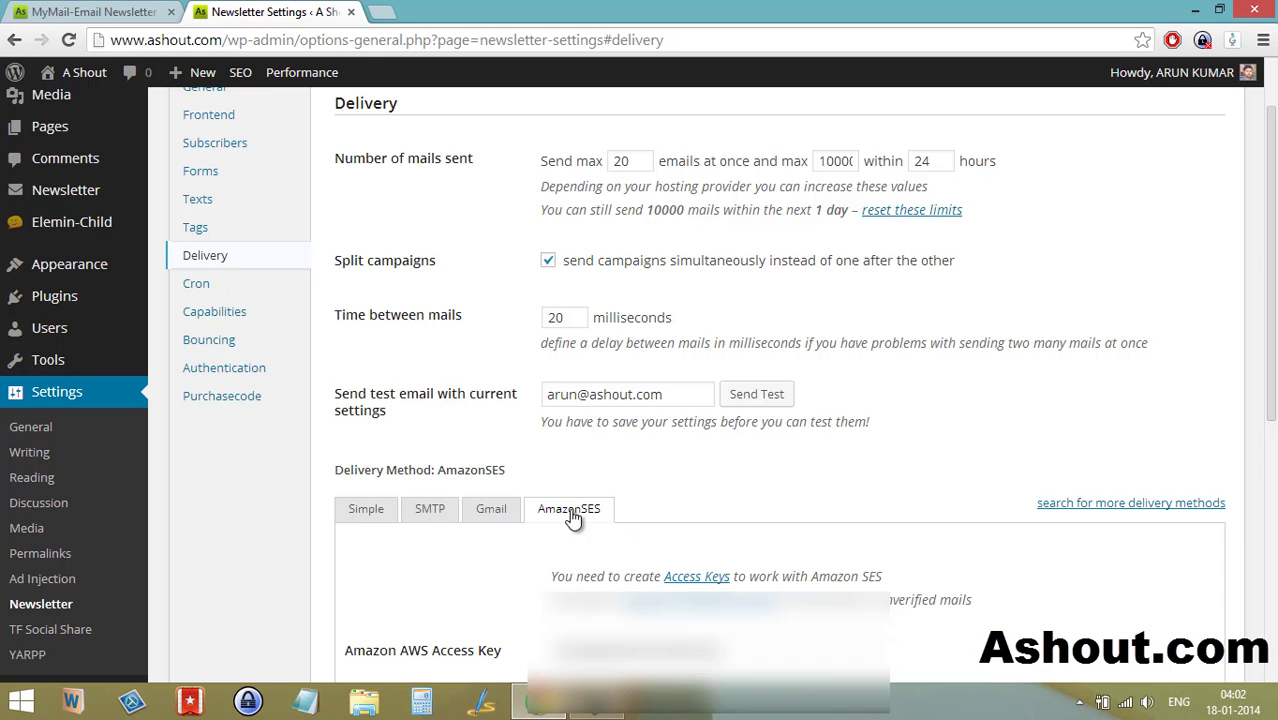
{"action": "scroll", "coordinate": [918, 474], "scroll_direction": "down", "scroll_amount": 3}
{"action": "scroll", "coordinate": [424, 484], "scroll_direction": "down", "scroll_amount": 2}
{"action": "scroll", "coordinate": [424, 484], "scroll_direction": "up", "scroll_amount": 5}
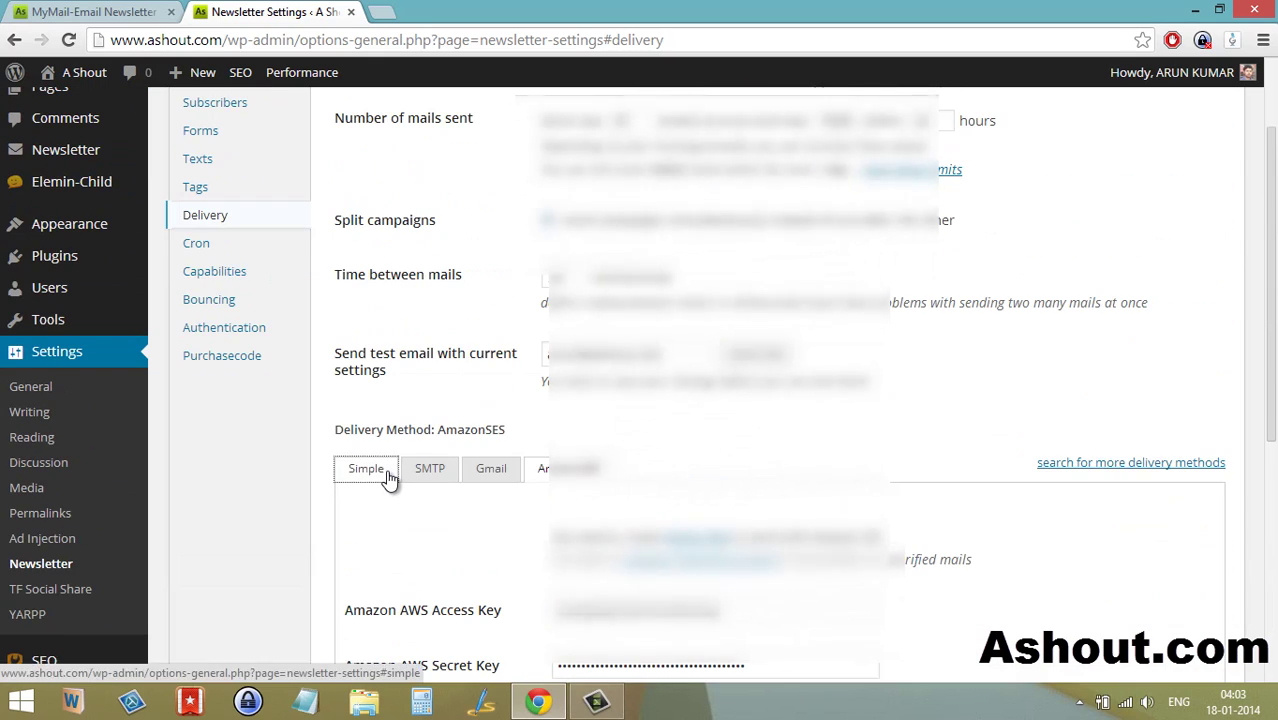
- Look through the options of the SMTP, Gmail and Simple delivery methods without saving a different method
{"action": "scroll", "coordinate": [424, 484], "scroll_direction": "down", "scroll_amount": 1}
{"action": "left_click", "coordinate": [440, 385]}
{"action": "left_click", "coordinate": [495, 385]}
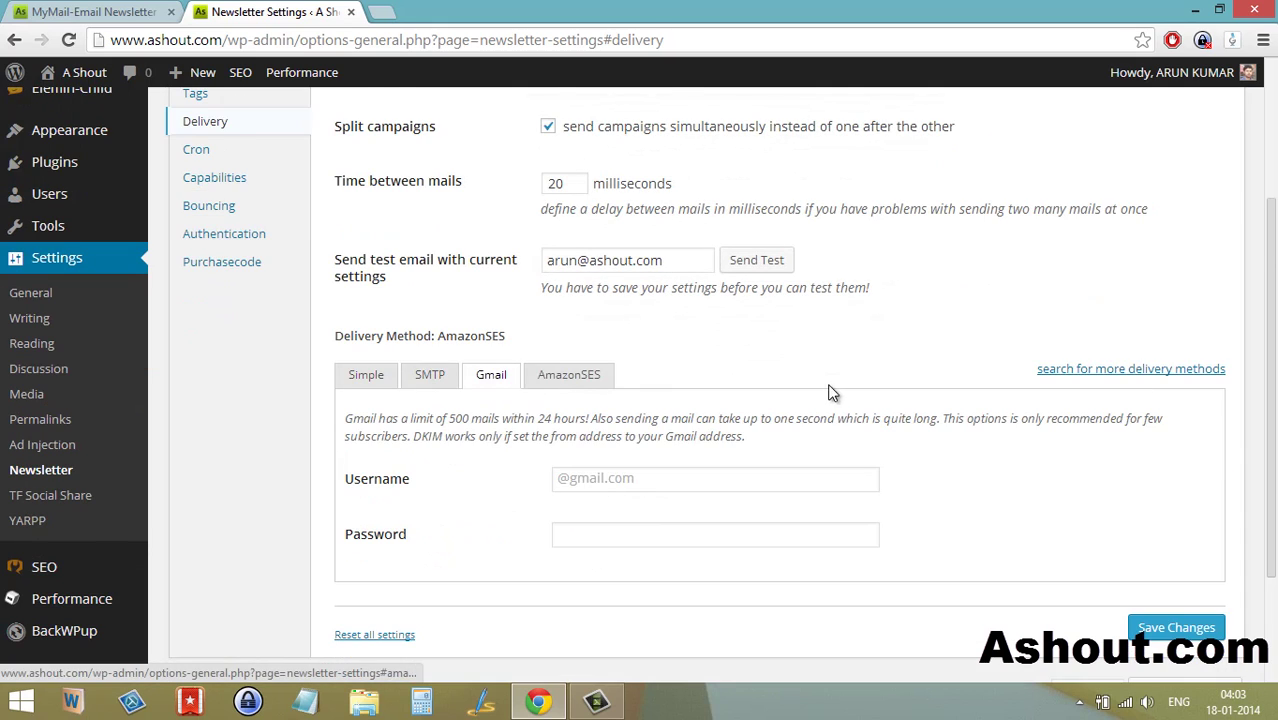
{"action": "scroll", "coordinate": [830, 390], "scroll_direction": "down", "scroll_amount": 1}
{"action": "left_click", "coordinate": [375, 285]}
{"action": "scroll", "coordinate": [442, 287], "scroll_direction": "up", "scroll_amount": 3}
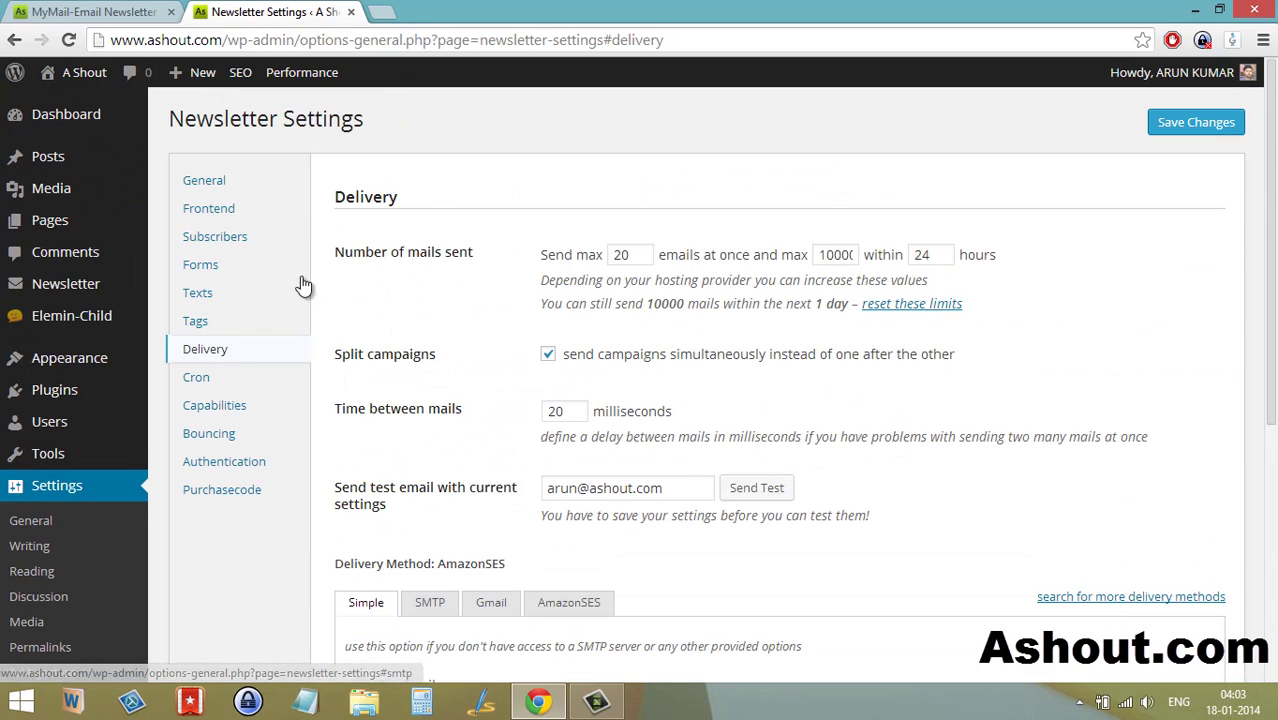
- Review the Cron section and the user role permissions in the Capabilities section of the newsletter settings
{"action": "left_click", "coordinate": [200, 377]}
{"action": "left_click", "coordinate": [238, 410]}
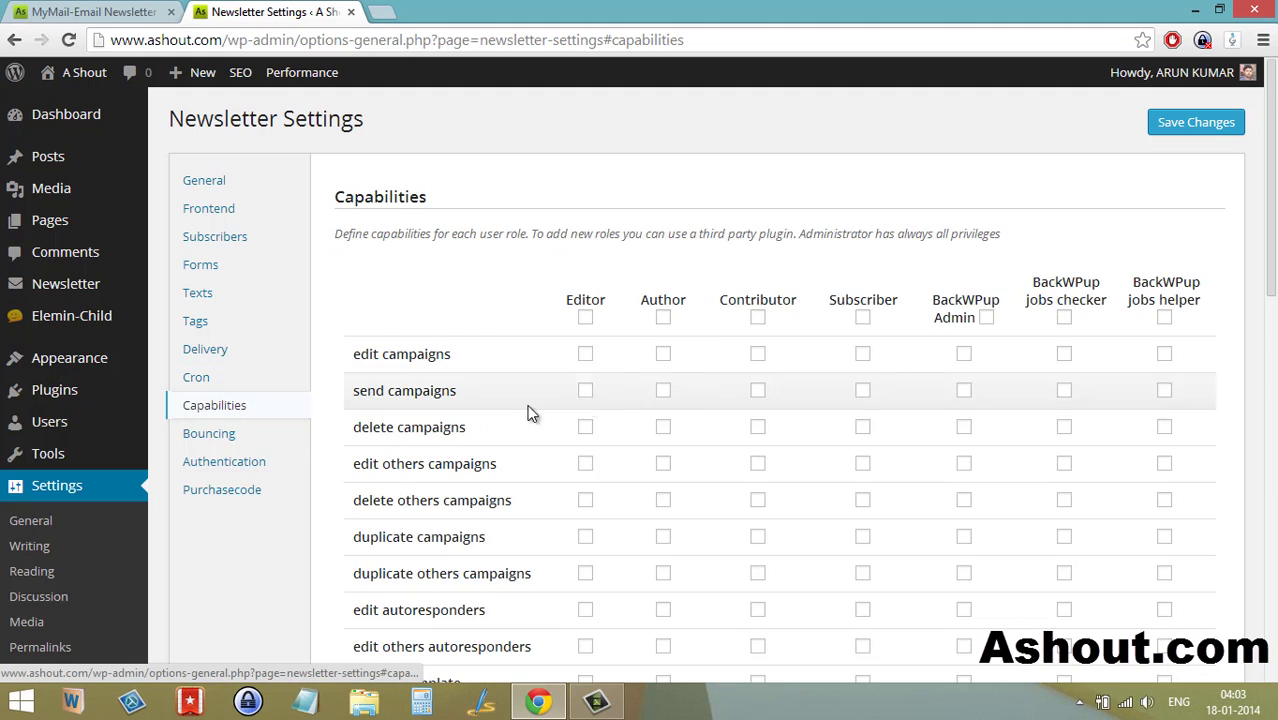
{"action": "scroll", "coordinate": [585, 400], "scroll_direction": "down", "scroll_amount": 1}
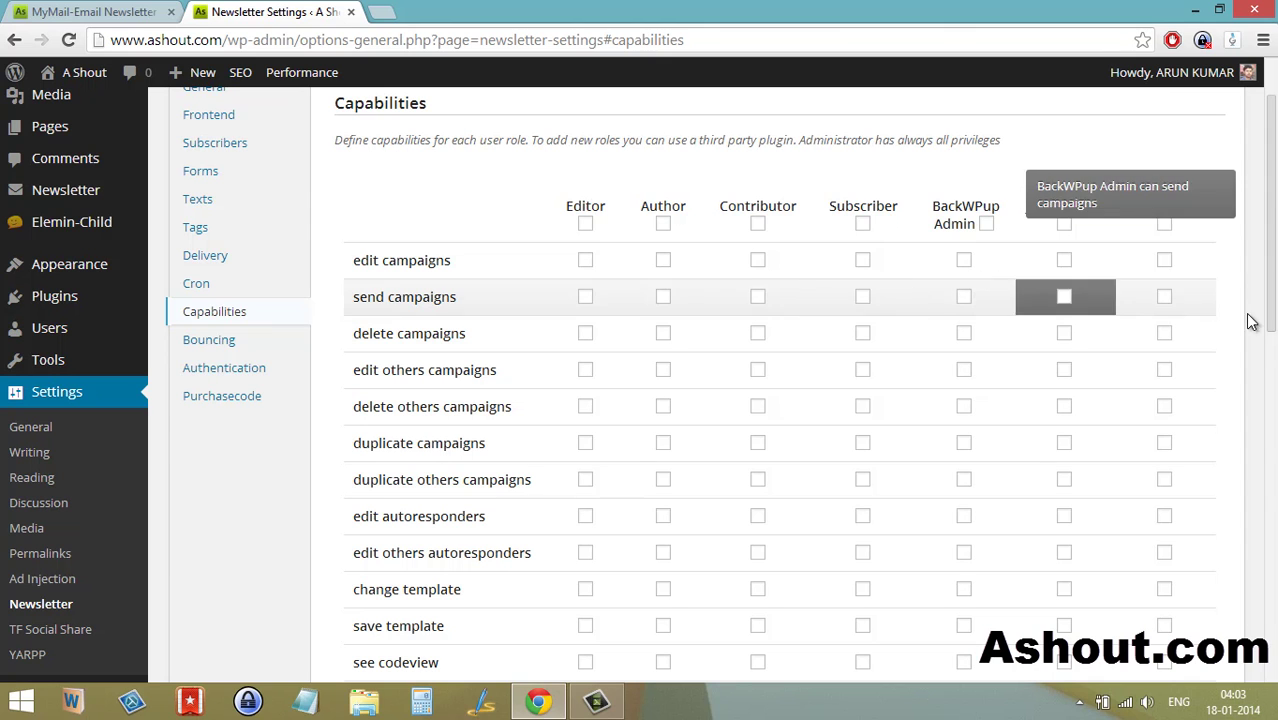
{"action": "left_click_drag", "start_coordinate": [1266, 232], "coordinate": [1000, 230]}
- Review the Bouncing, Authentication and Purchasecode sections of the newsletter settings
{"action": "left_click", "coordinate": [207, 312]}
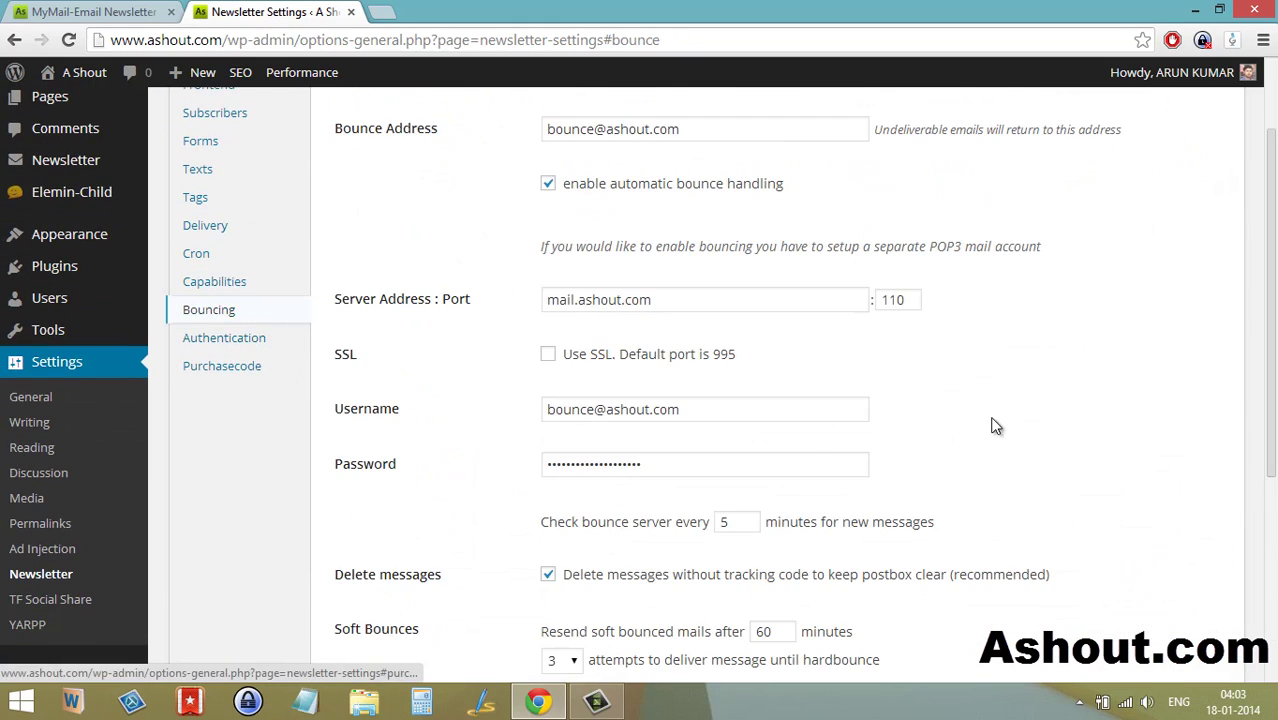
{"action": "scroll", "coordinate": [1021, 414], "scroll_direction": "down", "scroll_amount": 3}
{"action": "scroll", "coordinate": [1021, 414], "scroll_direction": "up", "scroll_amount": 4}
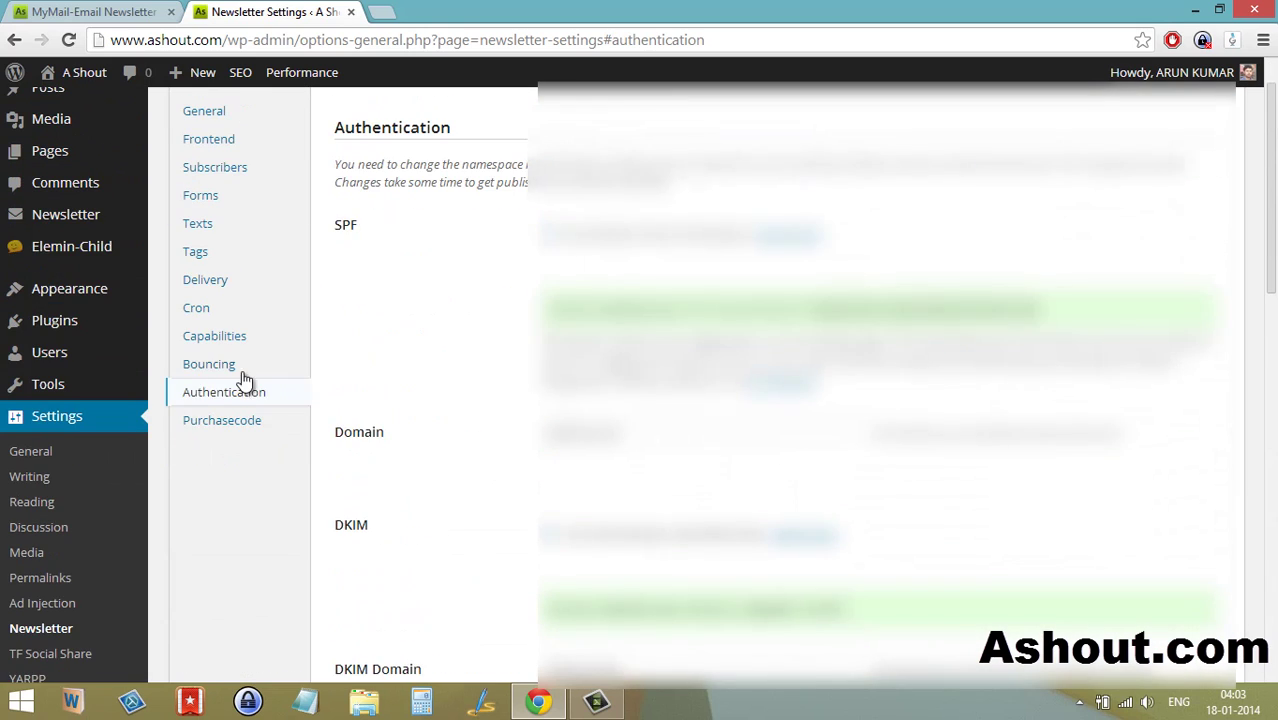
{"action": "left_click", "coordinate": [205, 421]}
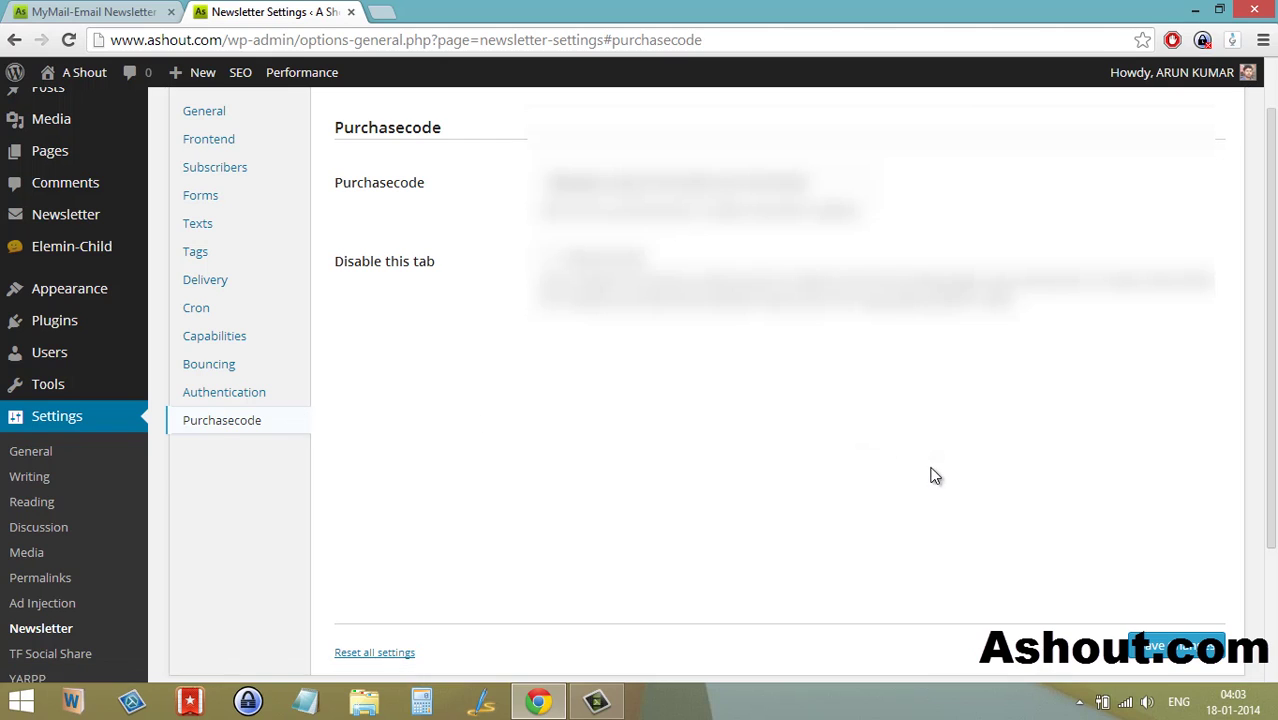